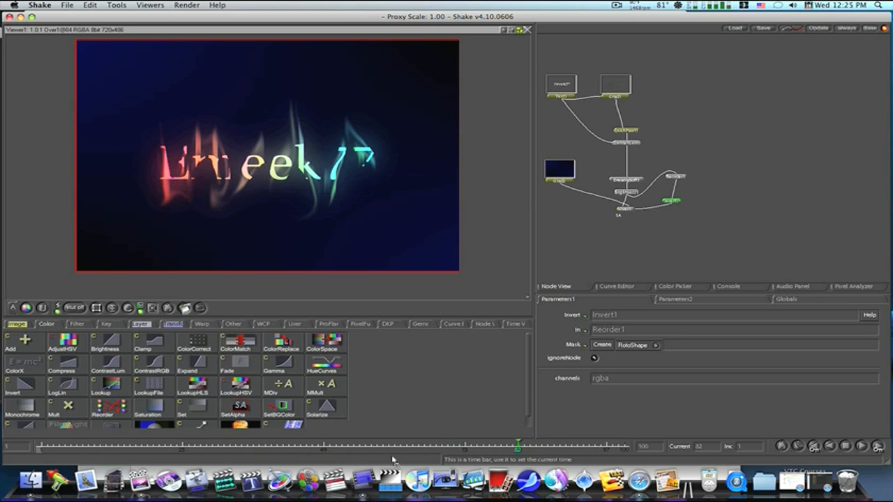
# Step: Create a Text node and set its text to Emeek77
pyautogui.moveTo(301, 457); pyautogui.dragTo(49, 453)
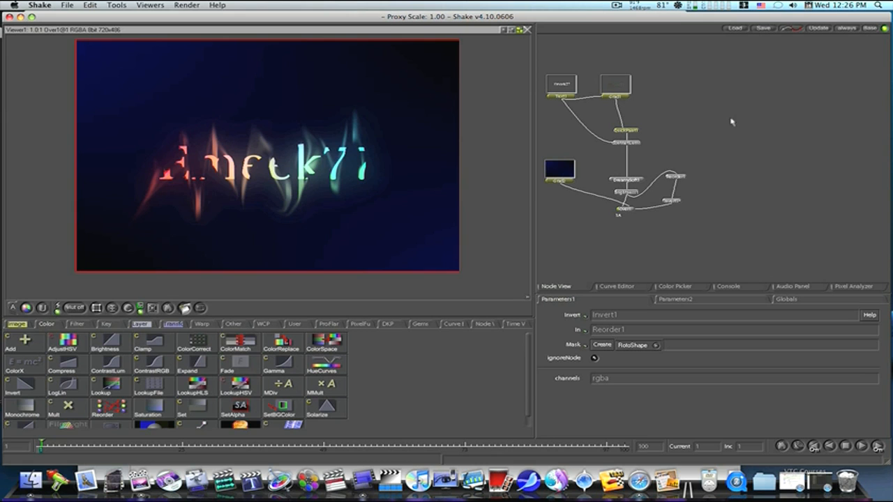
pyautogui.click(17, 324)
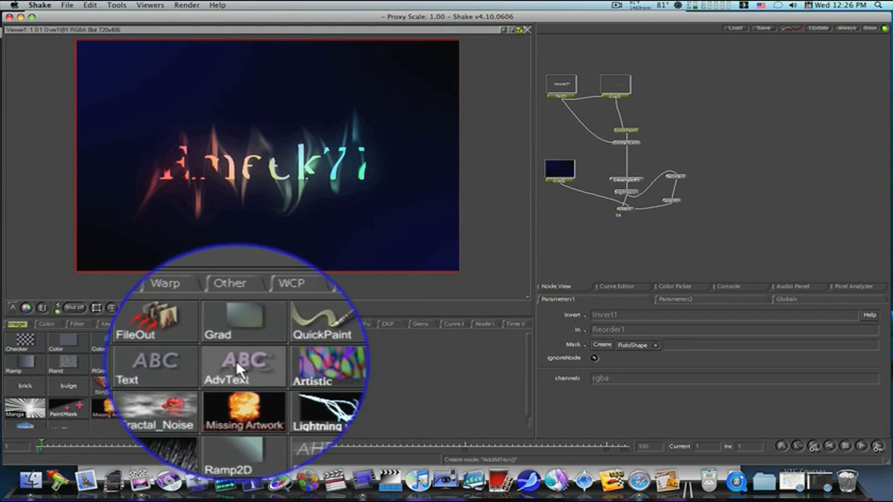
pyautogui.click(197, 362)
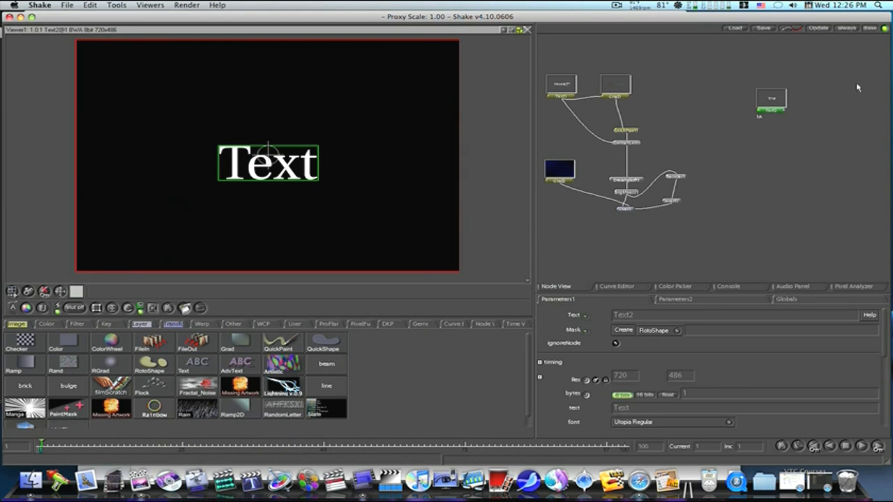
pyautogui.click(648, 409)
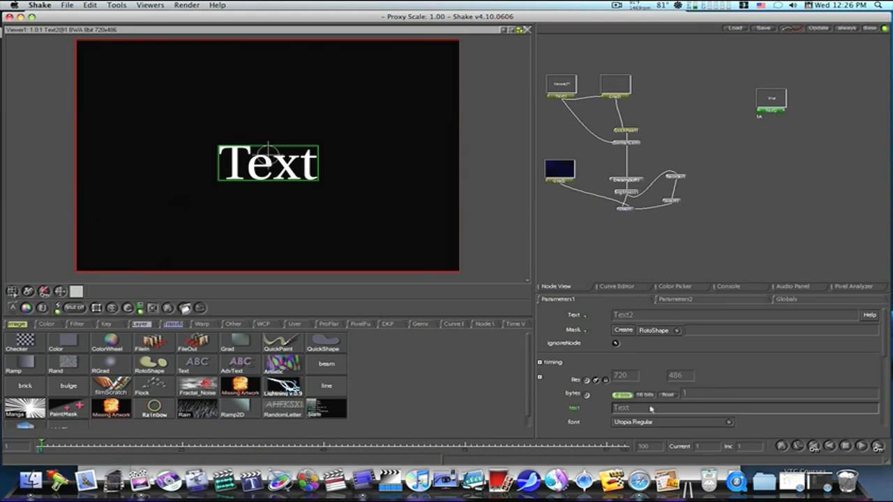
pyautogui.write('Em')
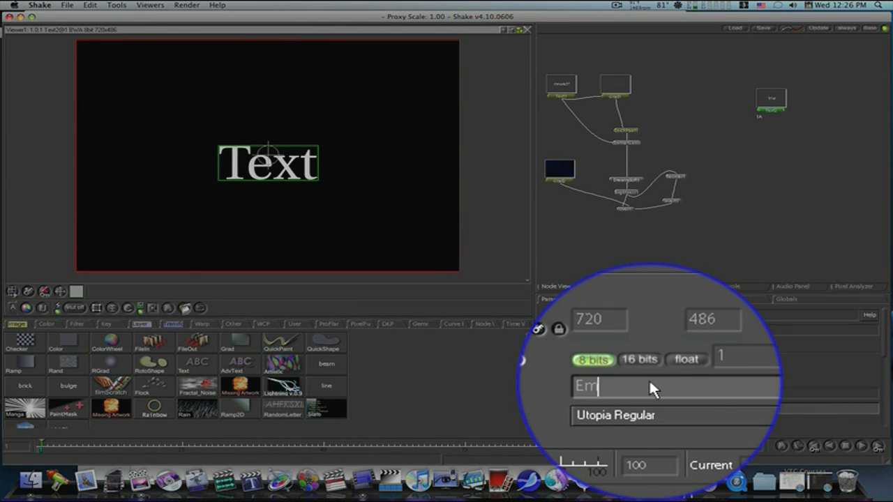
pyautogui.write('eek77')
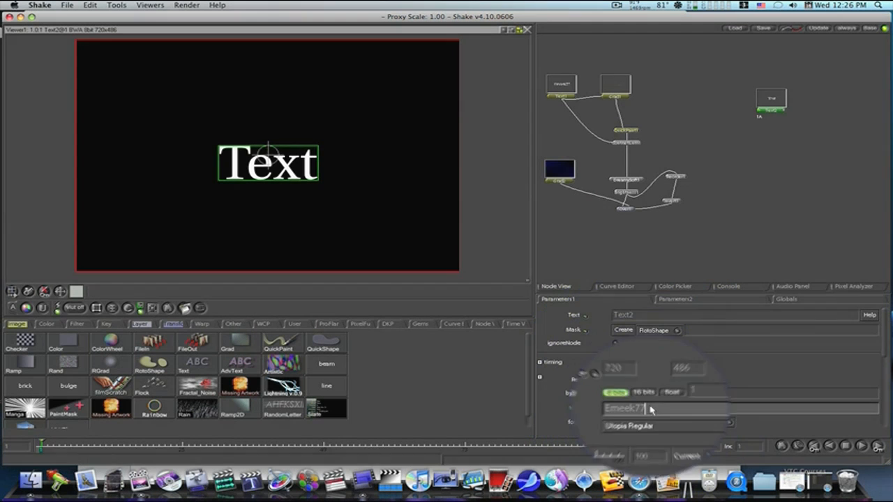
pyautogui.press('Return')
# Step: Reposition the text node in the node view
pyautogui.moveTo(766, 106); pyautogui.dragTo(748, 108)
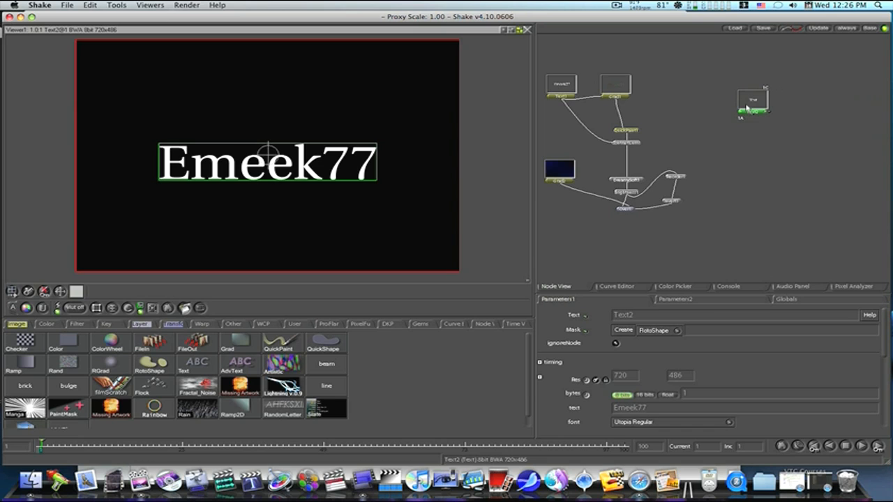
pyautogui.moveTo(746, 108); pyautogui.dragTo(890, 143)
pyautogui.moveTo(720, 171); pyautogui.dragTo(884, 170)
pyautogui.moveTo(842, 123); pyautogui.dragTo(682, 176)
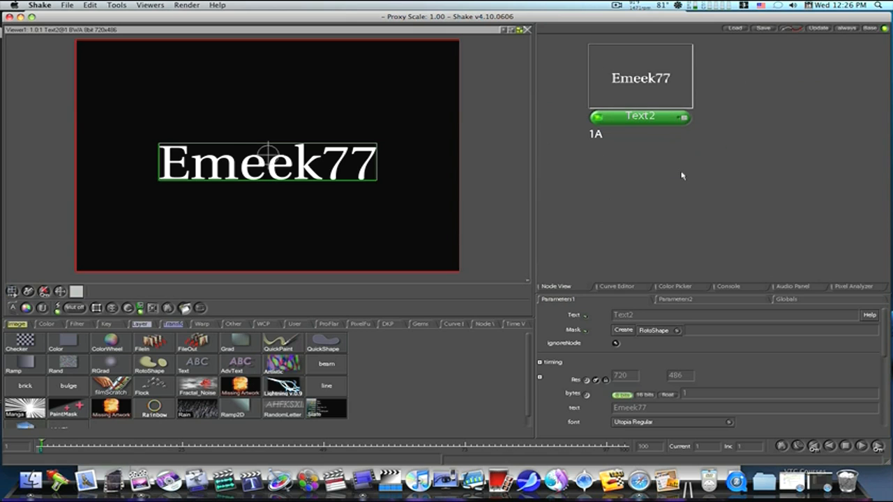
pyautogui.moveTo(635, 212); pyautogui.dragTo(464, 233)
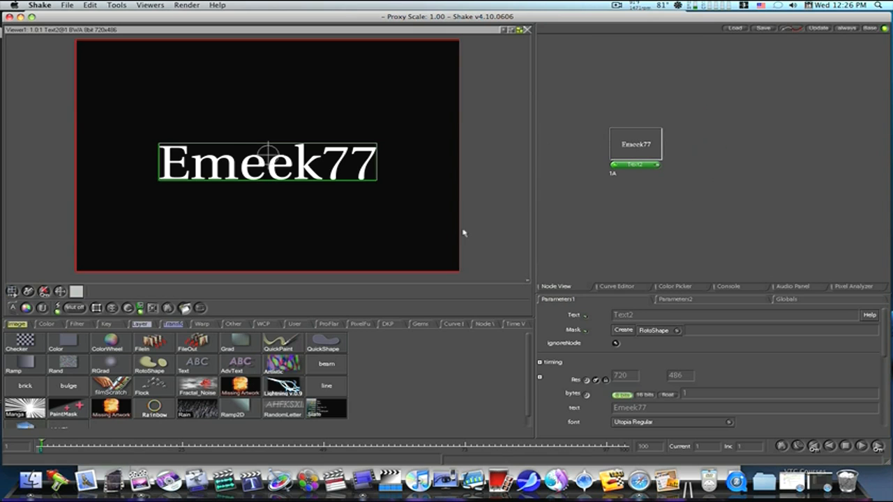
pyautogui.moveTo(622, 216); pyautogui.dragTo(661, 171)
pyautogui.moveTo(830, 179); pyautogui.dragTo(770, 136)
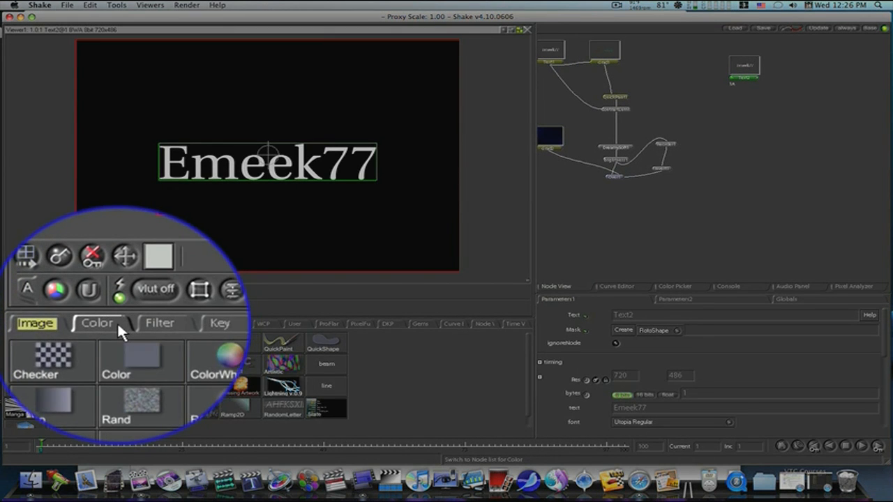
# Step: Add a Grad node from the Image nodes
pyautogui.click(46, 324)
pyautogui.click(19, 324)
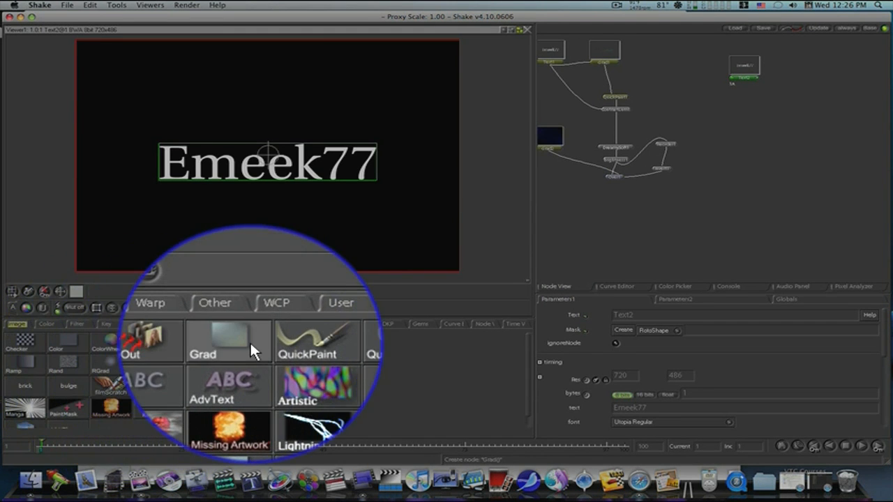
pyautogui.click(245, 345)
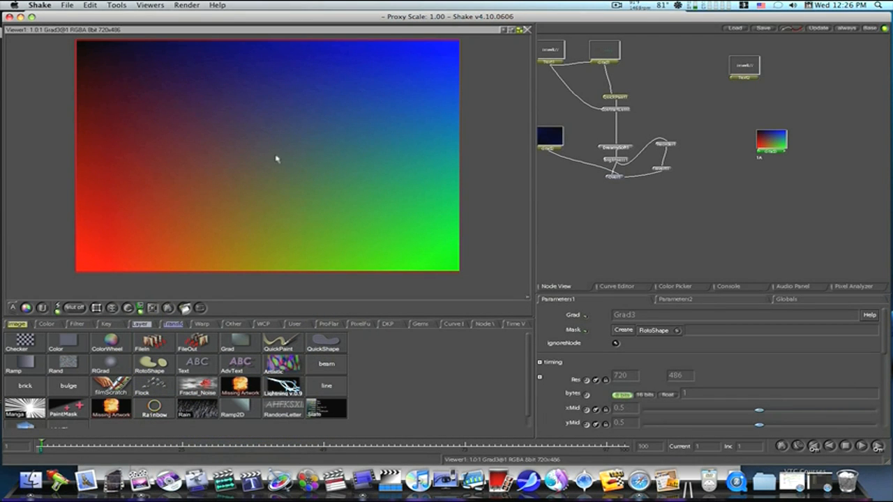
# Step: Move the gradient node and attach a QuickPaint node below it
pyautogui.moveTo(778, 147); pyautogui.dragTo(804, 70)
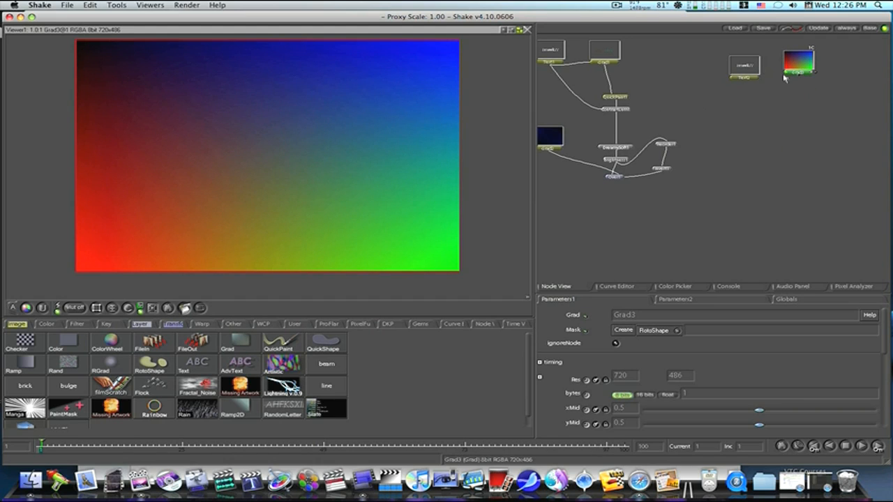
pyautogui.moveTo(801, 64); pyautogui.dragTo(762, 103)
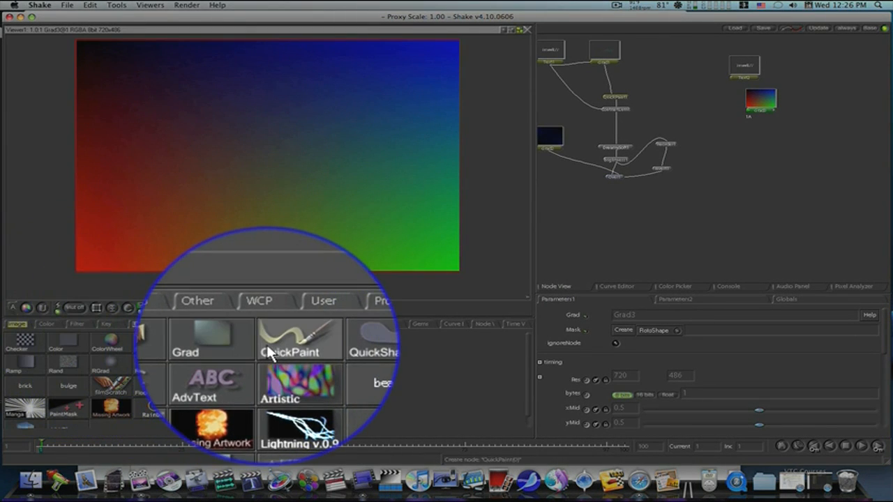
pyautogui.click(268, 351)
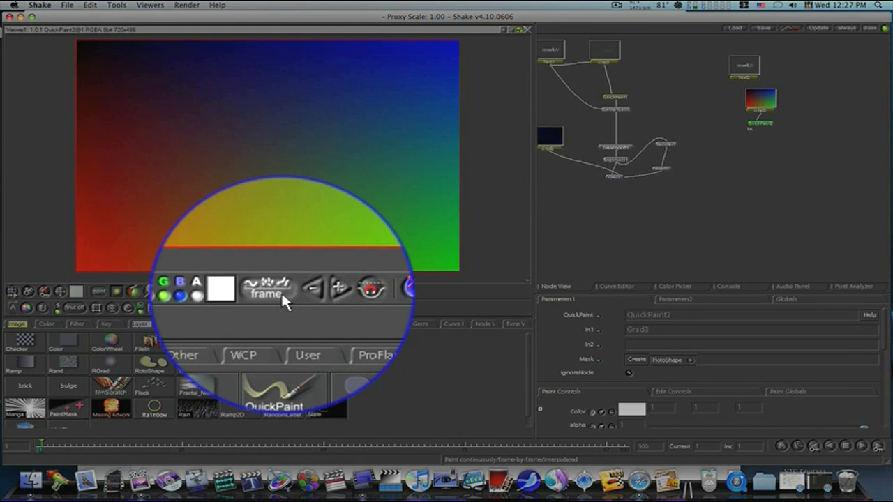
# Step: Set the paint stroke mode and smudge wavy vertical strokes across the gradient on the first frame
pyautogui.click(281, 291)
pyautogui.click(281, 291)
pyautogui.click(281, 291)
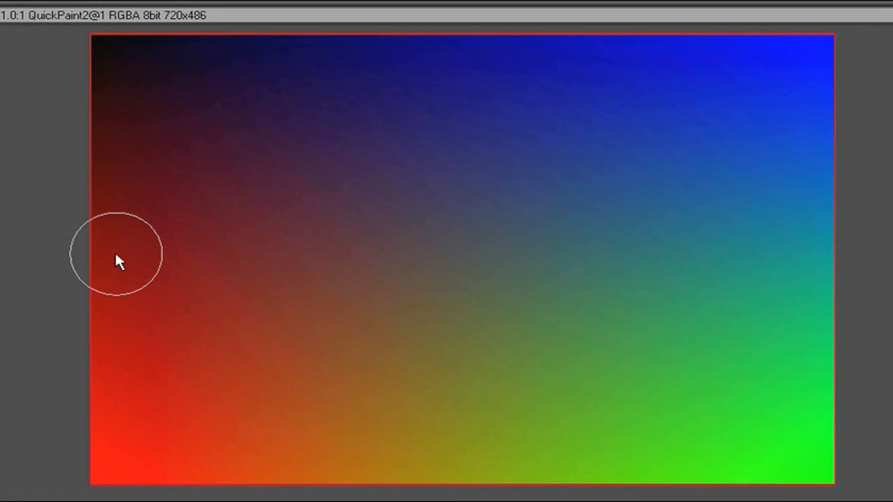
pyautogui.moveTo(114, 256)
pyautogui.mouseDown()
pyautogui.moveTo(139, 299)
pyautogui.moveTo(100, 399)
pyautogui.moveTo(130, 371)
pyautogui.moveTo(155, 199)
pyautogui.moveTo(144, 369)
pyautogui.moveTo(207, 423)
pyautogui.moveTo(215, 145)
pyautogui.moveTo(253, 385)
pyautogui.moveTo(349, 363)
pyautogui.moveTo(335, 177)
pyautogui.moveTo(396, 416)
pyautogui.moveTo(423, 283)
pyautogui.moveTo(453, 199)
pyautogui.moveTo(486, 416)
pyautogui.moveTo(554, 216)
pyautogui.moveTo(633, 449)
pyautogui.moveTo(586, 207)
pyautogui.moveTo(687, 366)
pyautogui.moveTo(749, 328)
pyautogui.moveTo(695, 143)
pyautogui.moveTo(777, 363)
pyautogui.moveTo(808, 243)
pyautogui.moveTo(706, 292)
pyautogui.moveTo(637, 349)
pyautogui.moveTo(591, 159)
pyautogui.moveTo(557, 384)
pyautogui.moveTo(481, 301)
pyautogui.moveTo(430, 146)
pyautogui.moveTo(449, 367)
pyautogui.moveTo(346, 144)
pyautogui.moveTo(249, 182)
pyautogui.moveTo(183, 413)
pyautogui.moveTo(105, 250)
pyautogui.mouseUp()
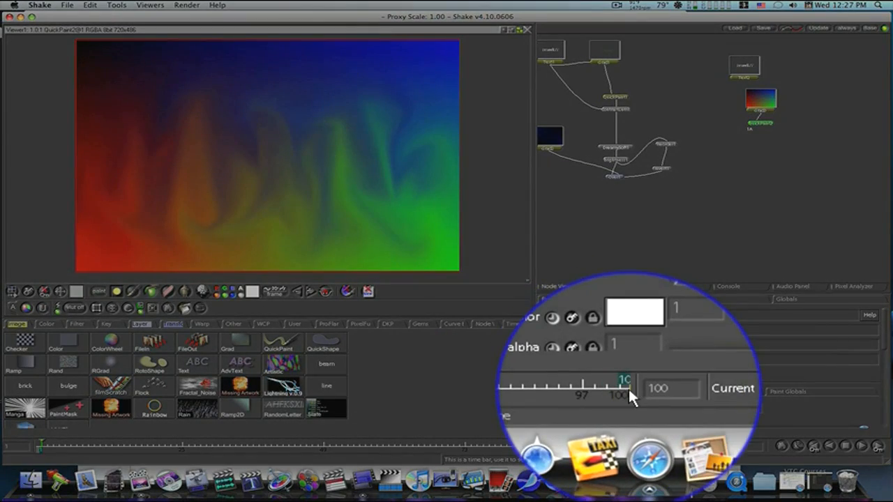
# Step: Go to frame 100 and smudge a second set of wavy strokes across the gradient
pyautogui.click(629, 390)
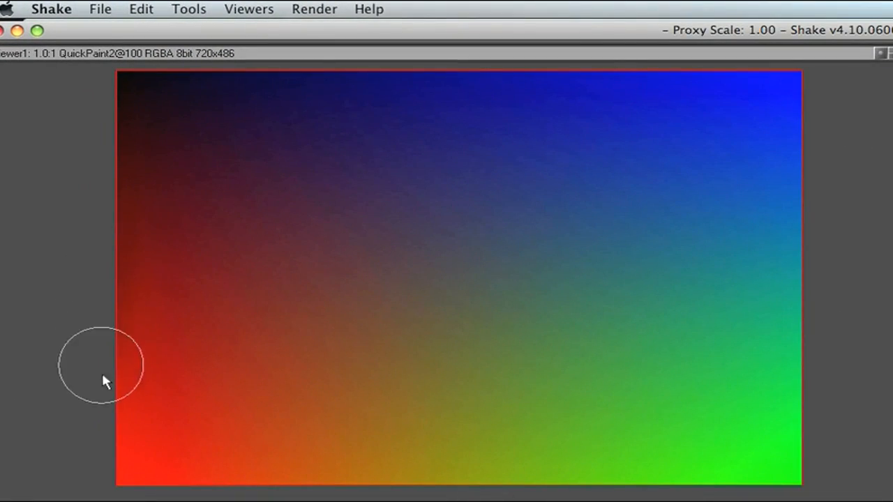
pyautogui.moveTo(163, 389)
pyautogui.mouseDown()
pyautogui.moveTo(166, 234)
pyautogui.moveTo(186, 242)
pyautogui.moveTo(184, 357)
pyautogui.moveTo(214, 447)
pyautogui.moveTo(277, 200)
pyautogui.moveTo(323, 348)
pyautogui.moveTo(335, 437)
pyautogui.moveTo(360, 307)
pyautogui.moveTo(446, 211)
pyautogui.moveTo(411, 421)
pyautogui.moveTo(490, 489)
pyautogui.moveTo(477, 241)
pyautogui.moveTo(548, 198)
pyautogui.moveTo(566, 403)
pyautogui.moveTo(611, 341)
pyautogui.moveTo(593, 178)
pyautogui.moveTo(657, 361)
pyautogui.moveTo(682, 373)
pyautogui.moveTo(700, 201)
pyautogui.moveTo(750, 331)
pyautogui.moveTo(751, 409)
pyautogui.moveTo(763, 183)
pyautogui.moveTo(724, 386)
pyautogui.moveTo(585, 409)
pyautogui.moveTo(558, 223)
pyautogui.moveTo(556, 430)
pyautogui.moveTo(447, 343)
pyautogui.moveTo(403, 255)
pyautogui.moveTo(319, 420)
pyautogui.moveTo(265, 281)
pyautogui.moveTo(194, 259)
pyautogui.moveTo(232, 418)
pyautogui.mouseUp()
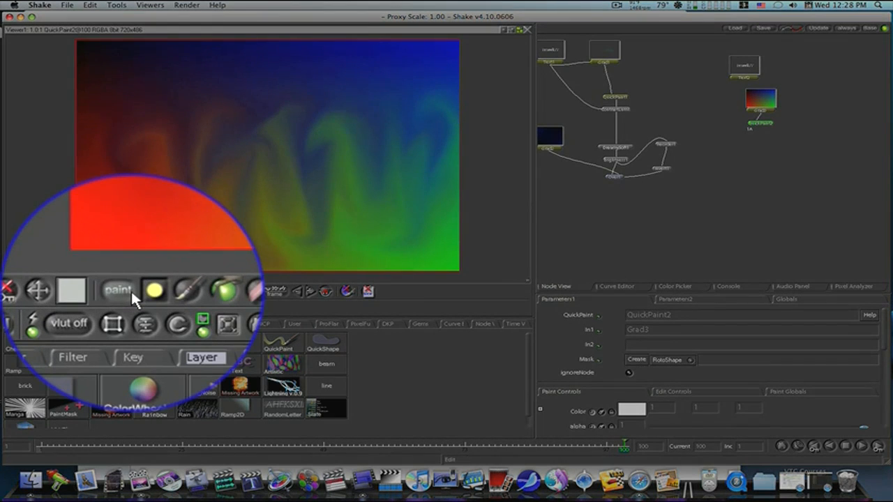
# Step: Switch to stroke editing and convert the strokes from Frame to Interp with a stroke range of 1-2
pyautogui.click(98, 291)
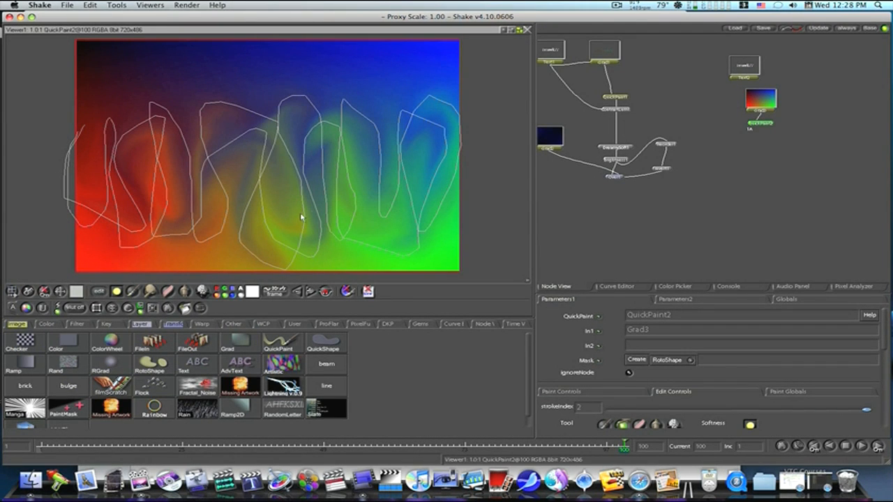
pyautogui.scroll(-4, 676, 341)
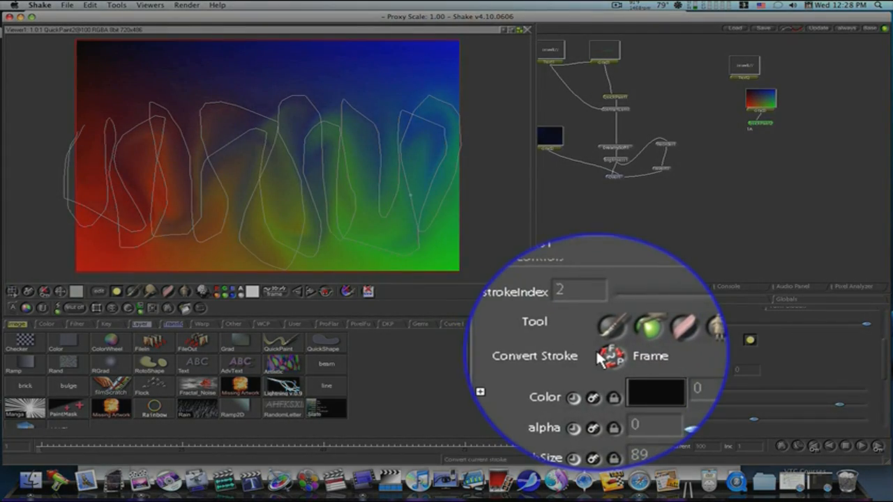
pyautogui.click(603, 354)
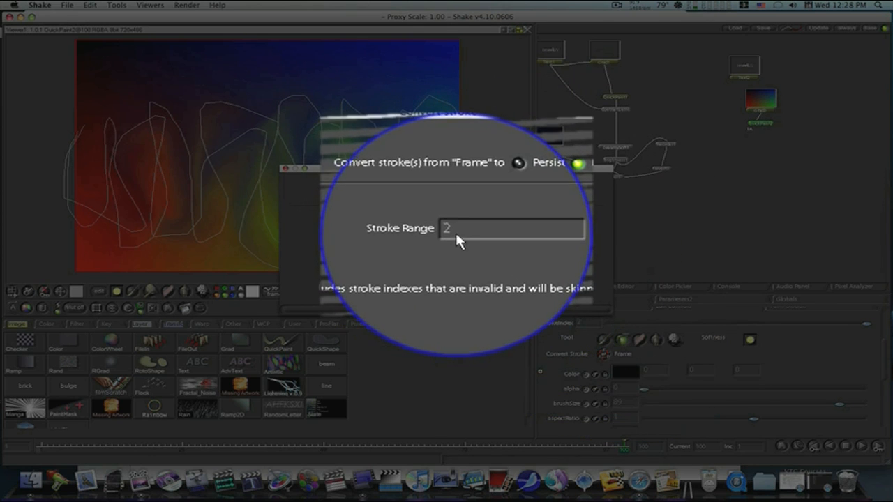
pyautogui.doubleClick(450, 230)
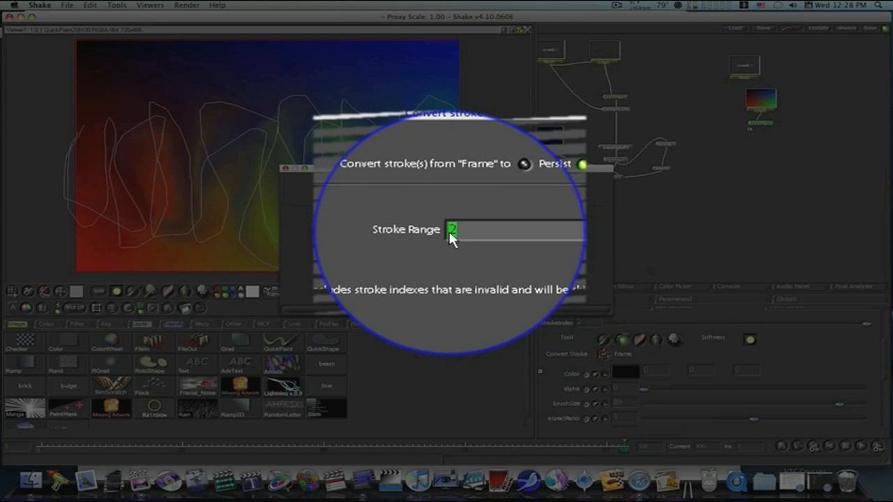
pyautogui.write('1-')
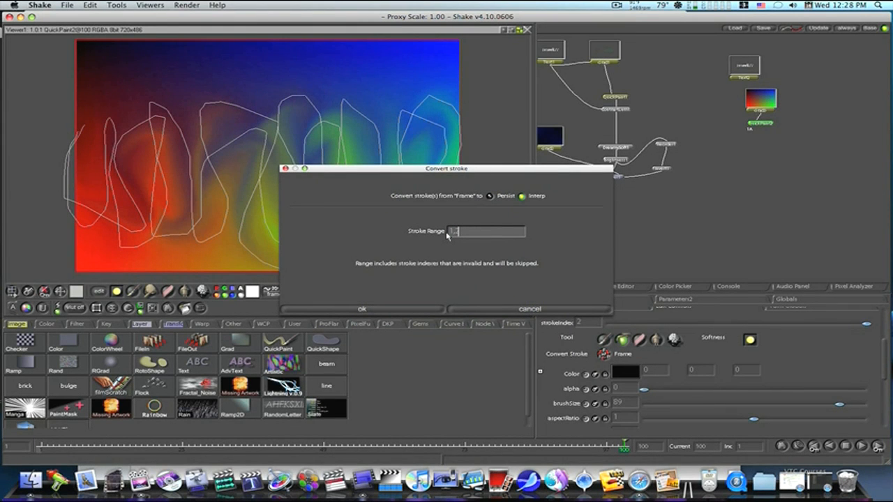
pyautogui.click(413, 309)
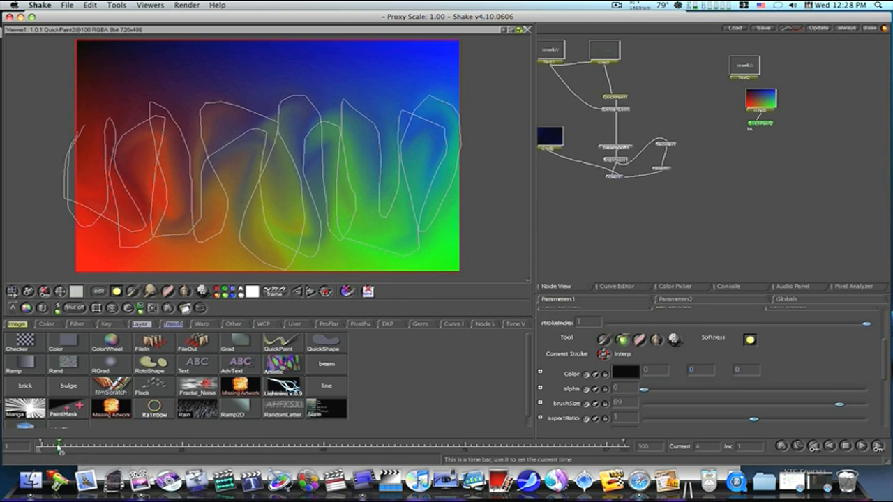
# Step: Scrub the timeline to preview the interpolated strokes
pyautogui.click(60, 446)
pyautogui.moveTo(76, 450); pyautogui.dragTo(292, 452)
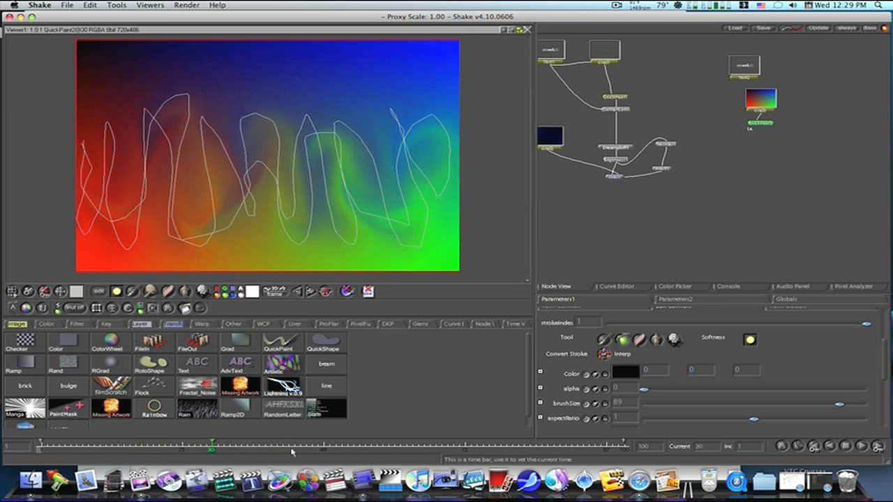
pyautogui.moveTo(354, 457)
pyautogui.mouseDown()
pyautogui.moveTo(503, 442)
pyautogui.moveTo(287, 457)
pyautogui.moveTo(39, 445)
pyautogui.mouseUp()
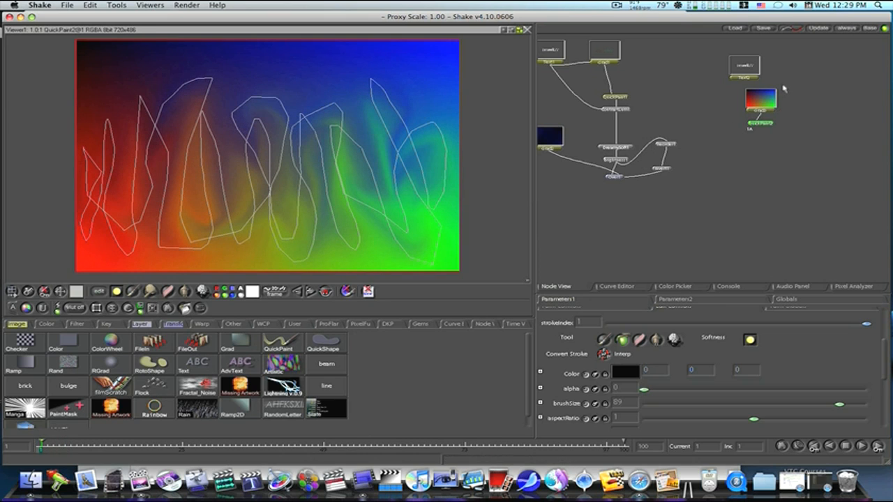
# Step: Rearrange the gradient and QuickPaint nodes and add a ContrastLum node after the QuickPaint
pyautogui.moveTo(754, 106); pyautogui.dragTo(786, 68)
pyautogui.moveTo(762, 124); pyautogui.dragTo(780, 107)
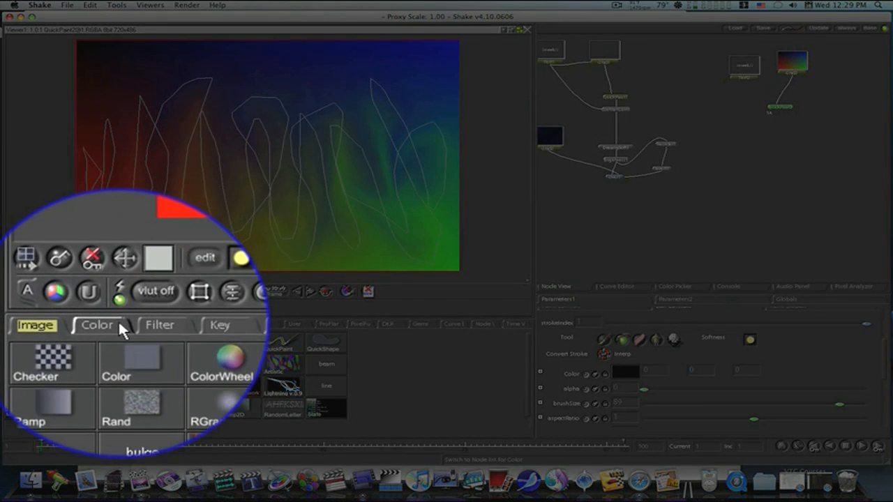
pyautogui.click(118, 323)
pyautogui.click(148, 359)
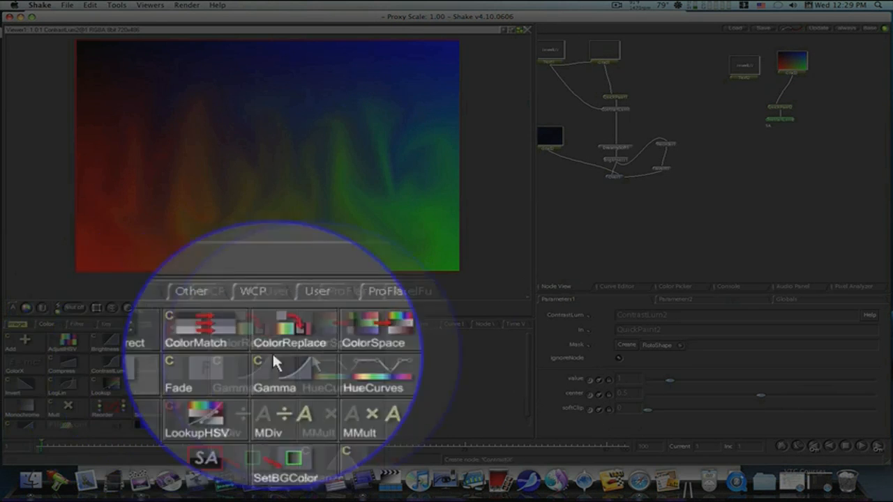
# Step: Set the ContrastLum value to 1.9 and preview it along the timeline
pyautogui.moveTo(670, 363); pyautogui.dragTo(695, 384)
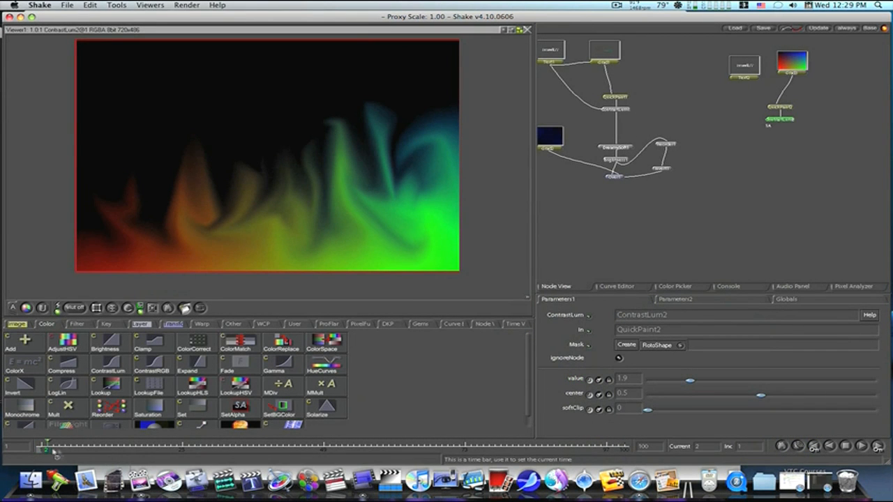
pyautogui.moveTo(132, 452); pyautogui.dragTo(282, 450)
pyautogui.moveTo(203, 454); pyautogui.dragTo(40, 454)
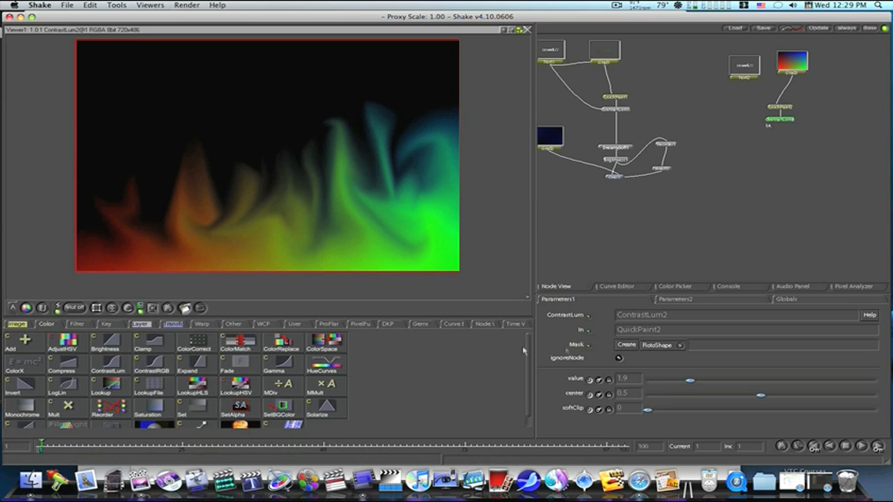
# Step: Set the ContrastLum value to 0.1 and move the QuickPaint node up
pyautogui.moveTo(689, 382); pyautogui.dragTo(648, 387)
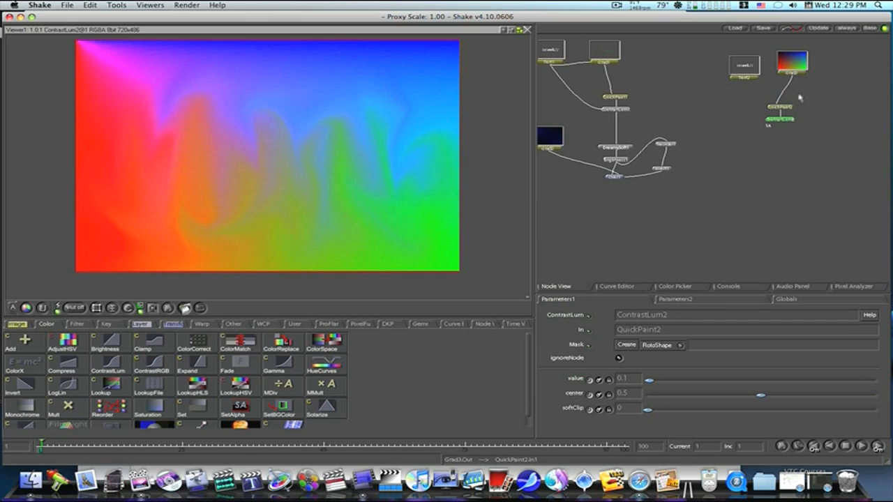
pyautogui.moveTo(789, 104); pyautogui.dragTo(808, 89)
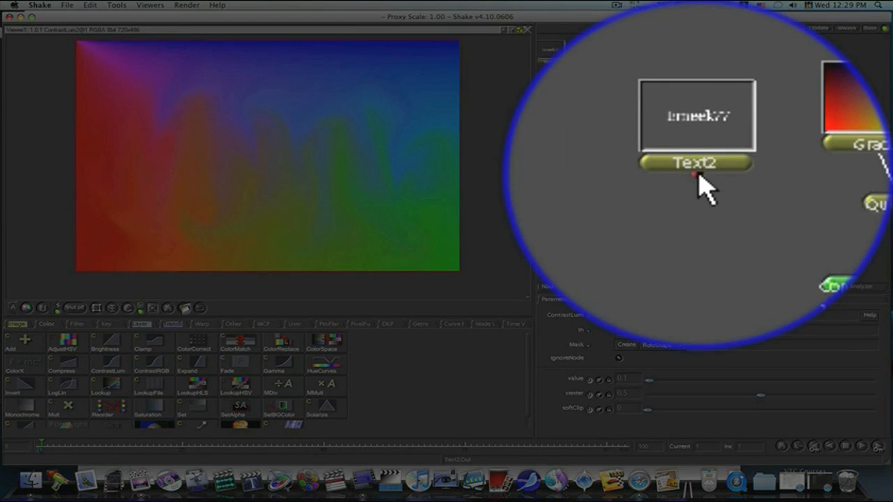
# Step: Connect the text node to the ContrastLum node's mask input and preview the result along the timeline
pyautogui.moveTo(745, 80); pyautogui.dragTo(807, 73)
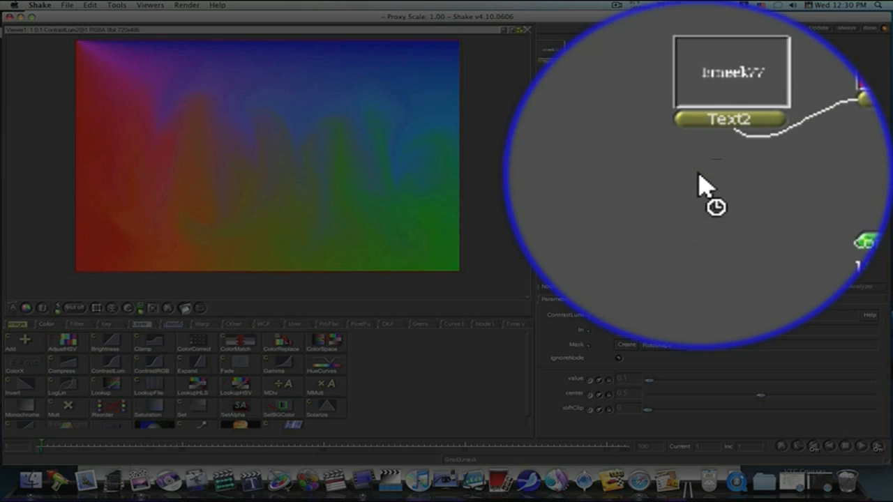
pyautogui.moveTo(745, 80); pyautogui.dragTo(780, 117)
pyautogui.moveTo(705, 187); pyautogui.dragTo(809, 114)
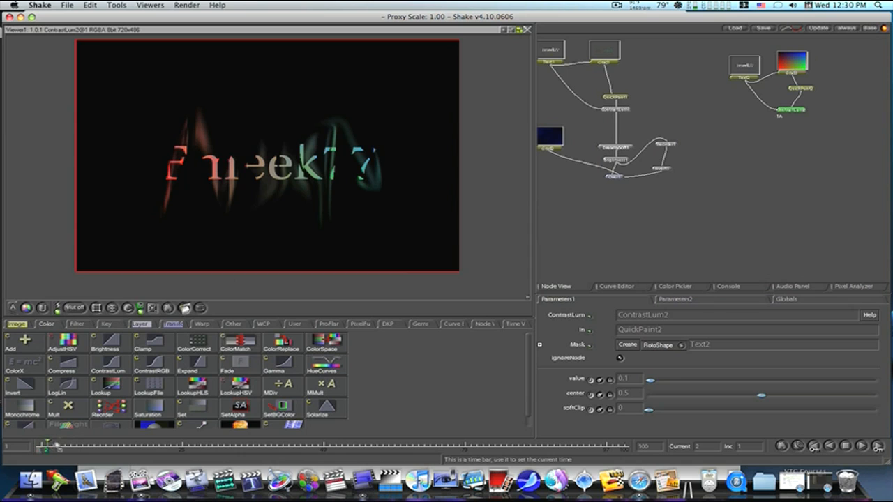
pyautogui.moveTo(114, 452); pyautogui.dragTo(226, 460)
pyautogui.moveTo(82, 455); pyautogui.dragTo(19, 448)
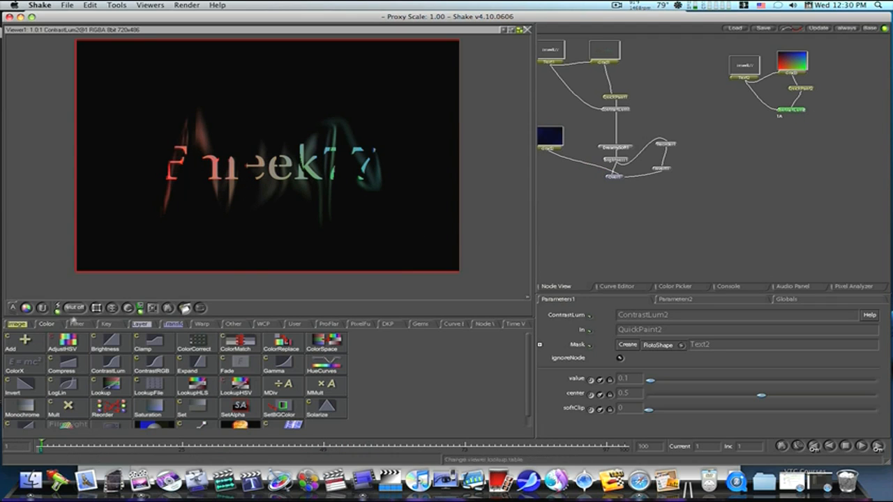
# Step: Paste a copy of the DreamySoft node and connect it below the second ContrastLum node
pyautogui.click(21, 326)
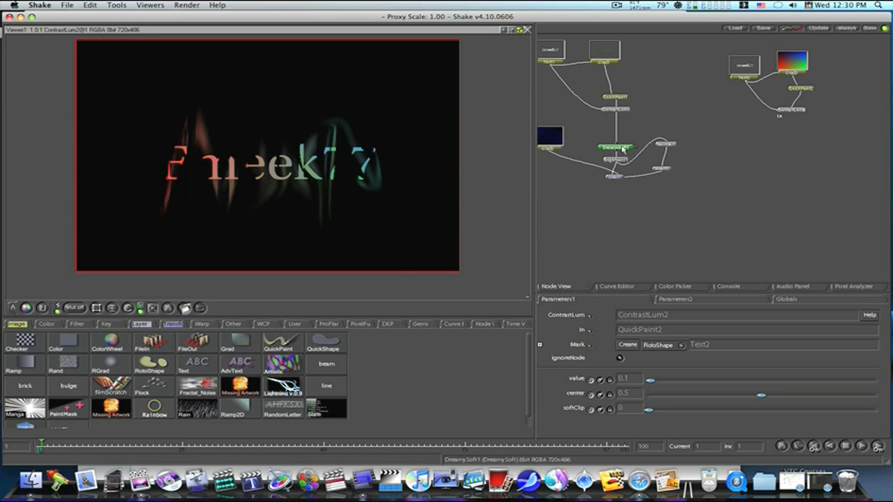
pyautogui.press('super+v')
pyautogui.click(46, 324)
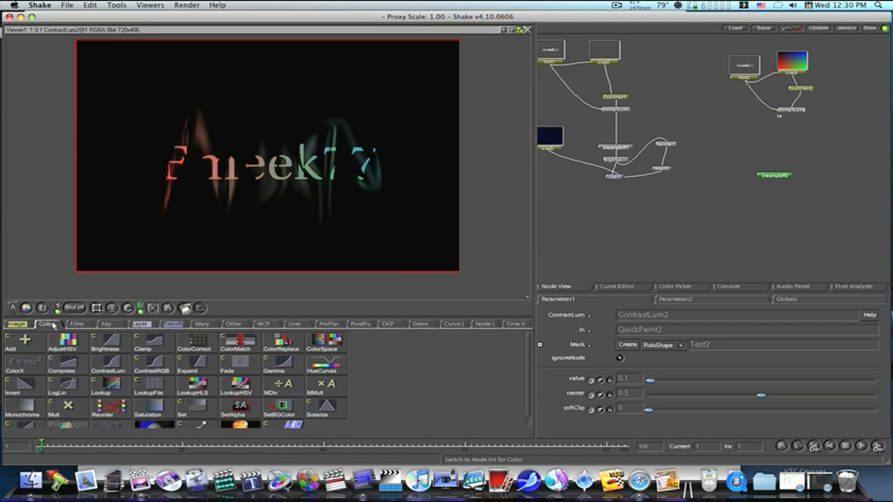
pyautogui.scroll(-1, 167, 401)
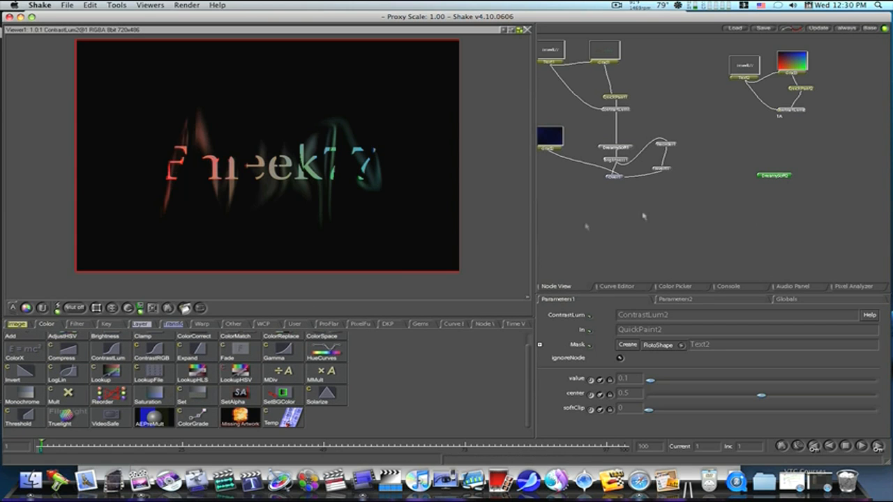
pyautogui.click(75, 325)
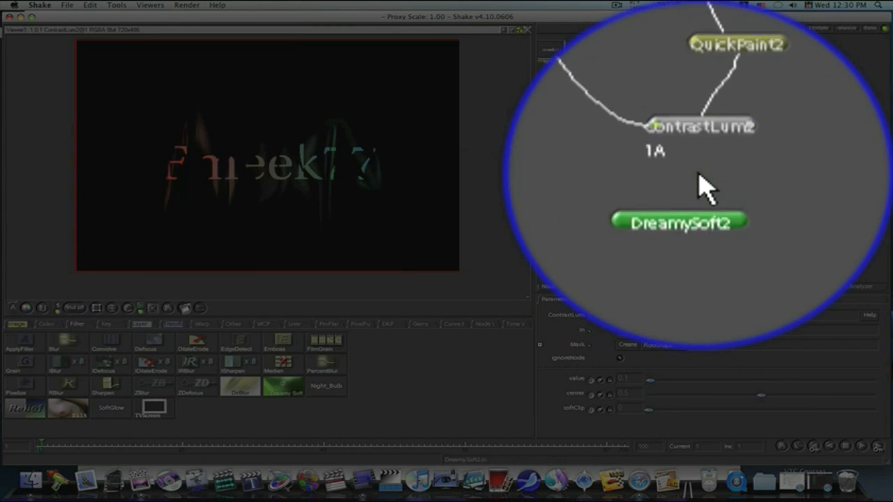
pyautogui.moveTo(790, 114); pyautogui.dragTo(787, 134)
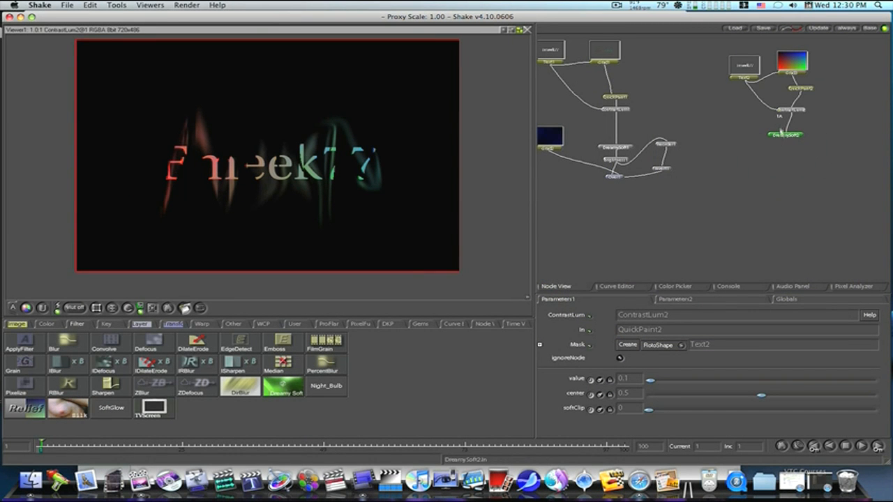
# Step: Move the pasted DreamySoft2 node further down beneath the ContrastLum node
pyautogui.moveTo(652, 383); pyautogui.dragTo(621, 386)
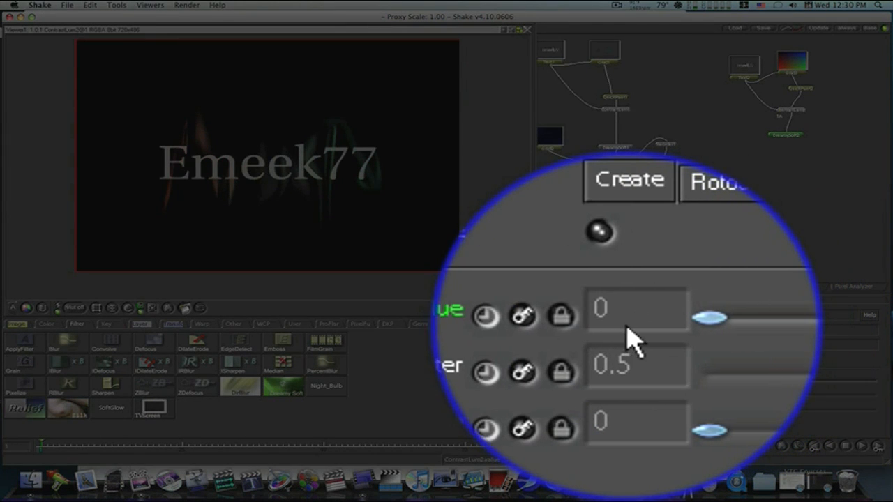
pyautogui.moveTo(648, 384); pyautogui.dragTo(652, 385)
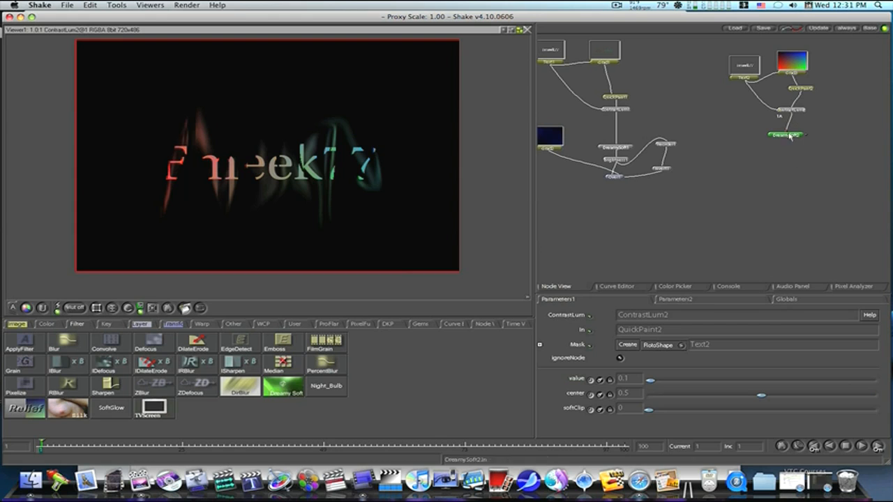
pyautogui.moveTo(790, 136); pyautogui.dragTo(787, 188)
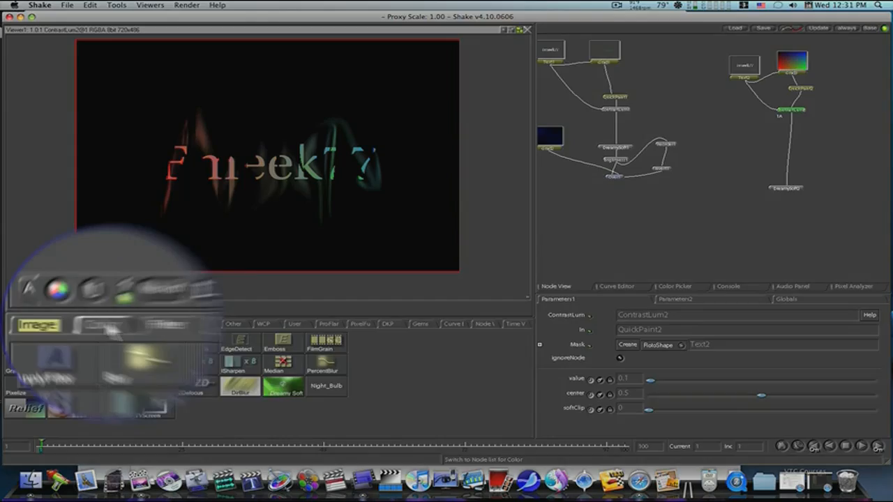
# Step: Insert a Brightness node after the ContrastLum node, set its value to 2.6, and scrub the timeline
pyautogui.click(49, 324)
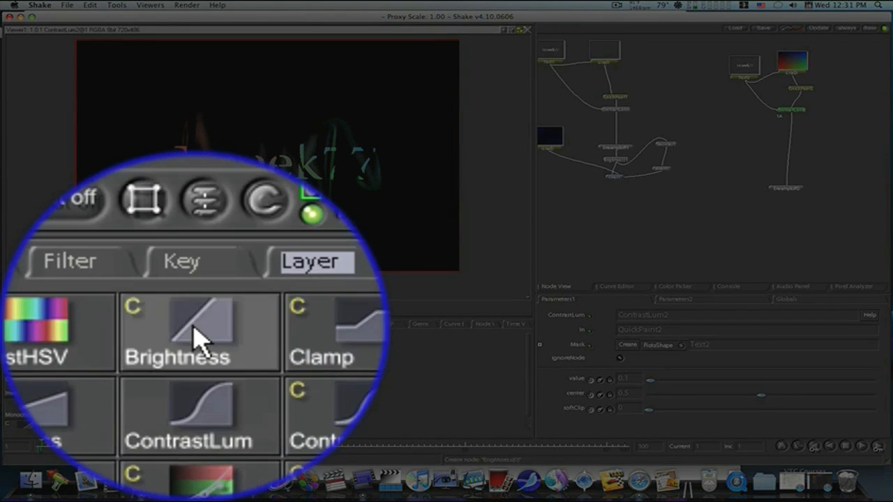
pyautogui.click(104, 342)
pyautogui.moveTo(689, 380); pyautogui.dragTo(780, 378)
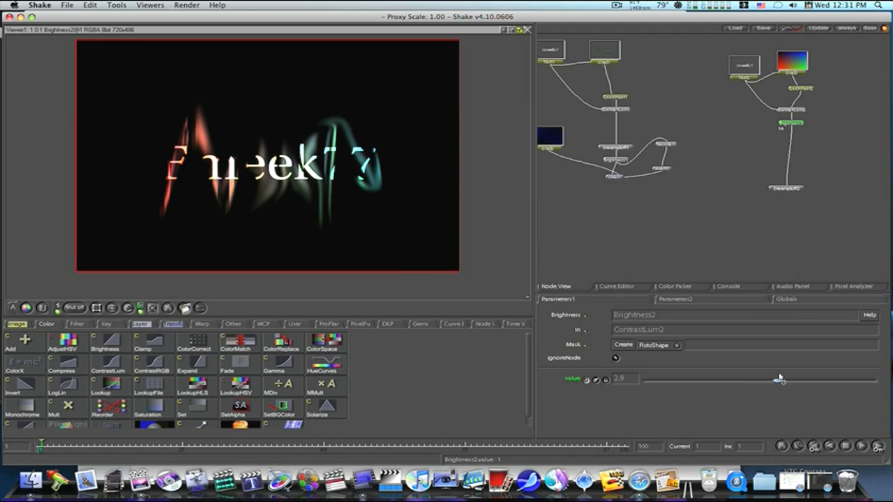
pyautogui.moveTo(764, 378); pyautogui.dragTo(764, 379)
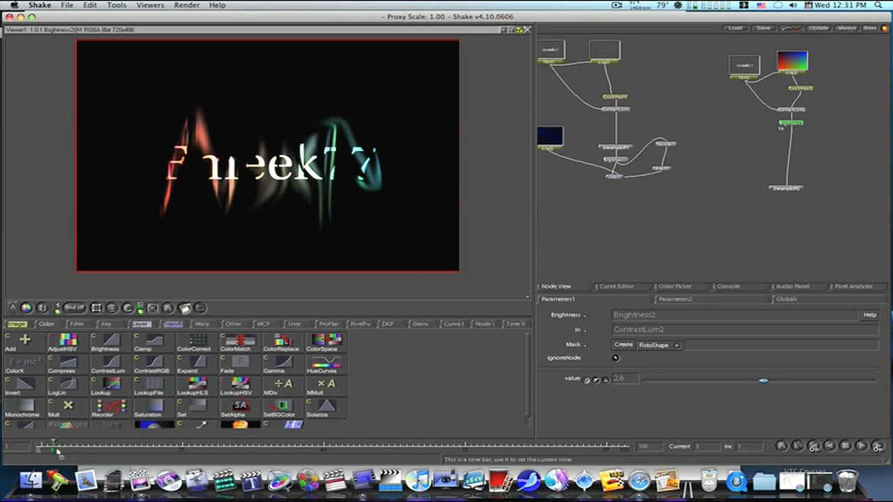
pyautogui.moveTo(124, 457); pyautogui.dragTo(31, 452)
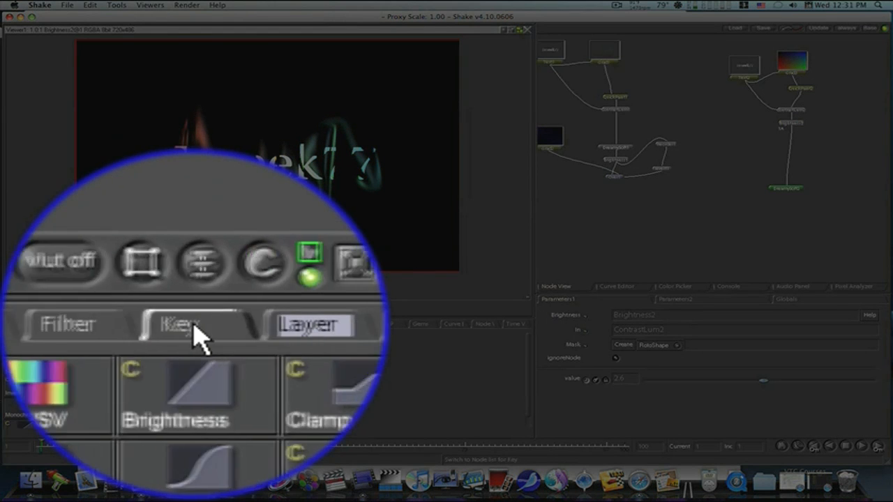
# Step: Add an Over node below DreamySoft2 and create a separate Grad node placed to its left
pyautogui.click(197, 332)
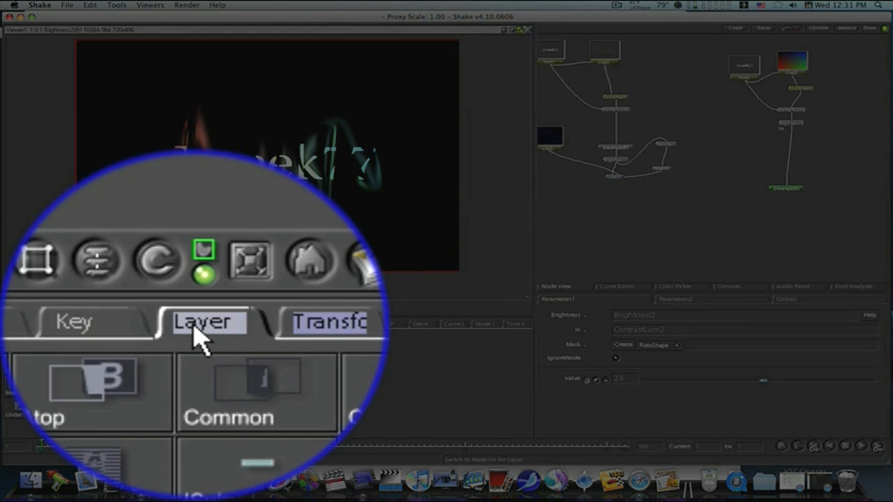
pyautogui.click(231, 331)
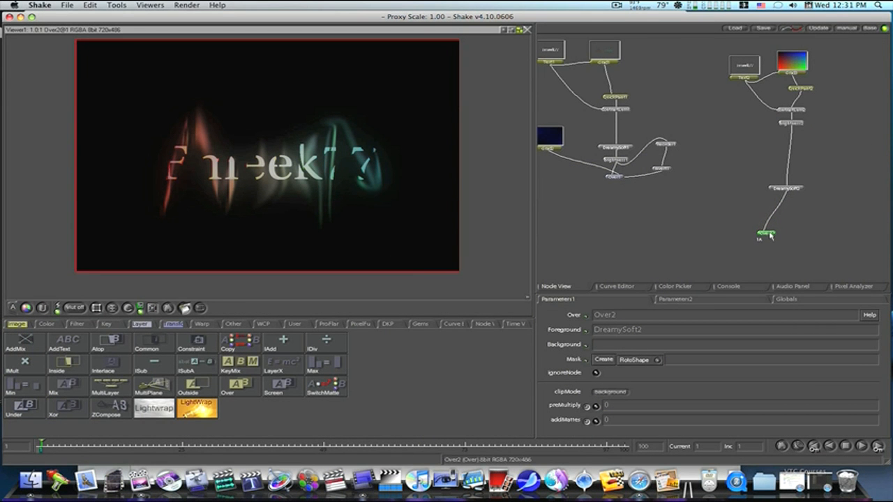
pyautogui.click(46, 324)
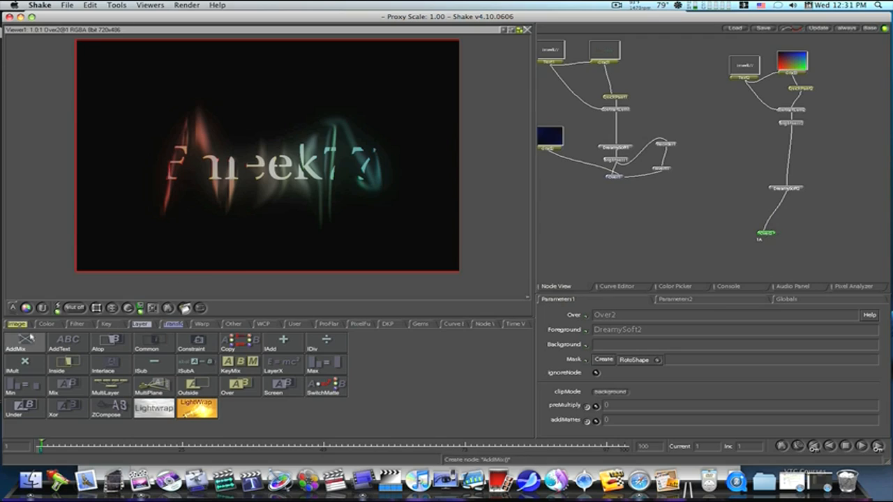
pyautogui.click(32, 324)
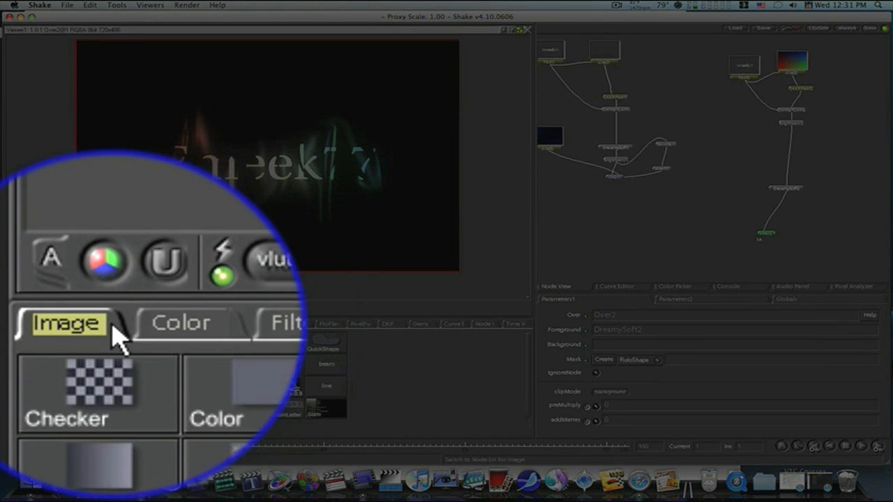
pyautogui.click(234, 342)
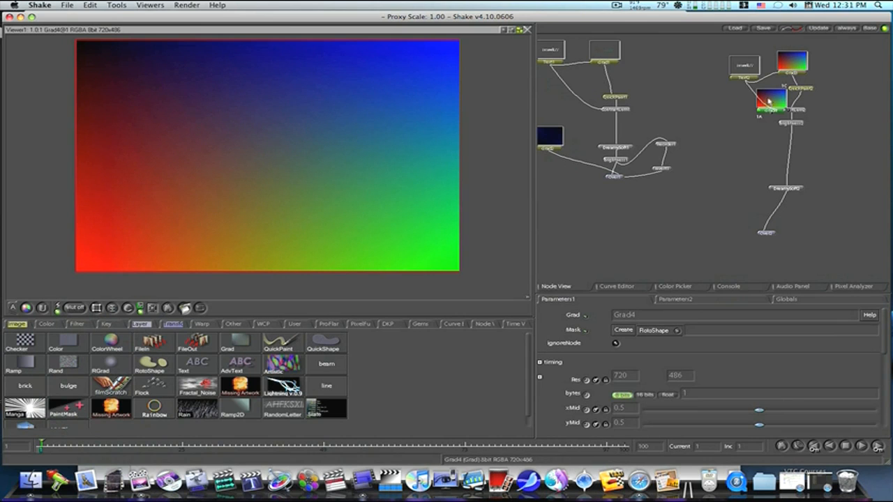
pyautogui.moveTo(768, 101); pyautogui.dragTo(690, 195)
pyautogui.scroll(-5, 639, 394)
pyautogui.scroll(3, 640, 394)
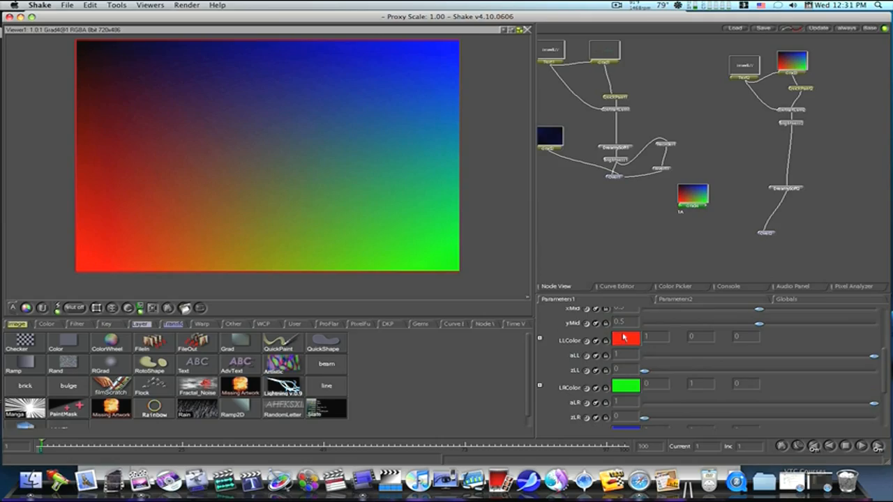
# Step: Set the gradient's corner colors to black lower-left, blue lower-right, black upper-right and blue upper-left
pyautogui.click(624, 338)
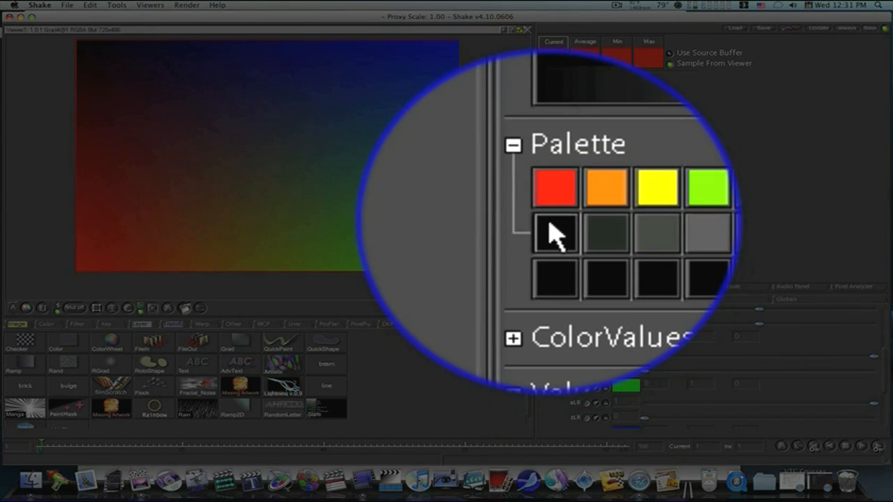
pyautogui.click(555, 235)
pyautogui.click(630, 342)
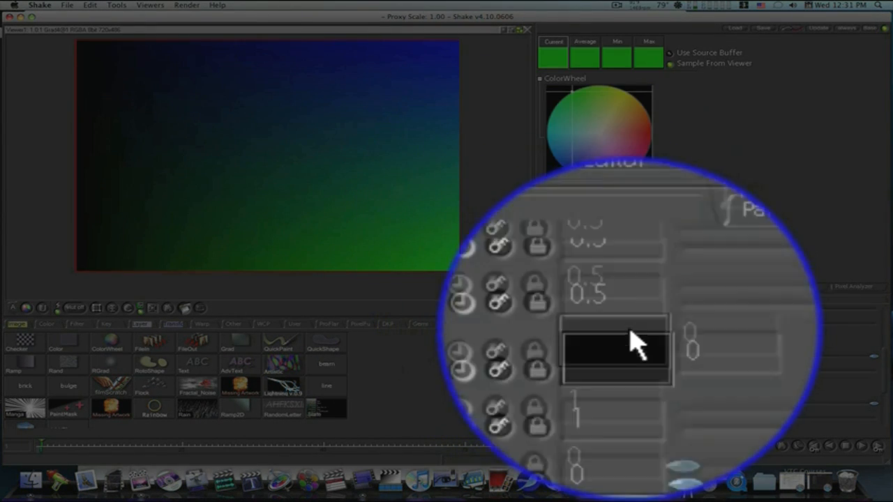
pyautogui.click(656, 215)
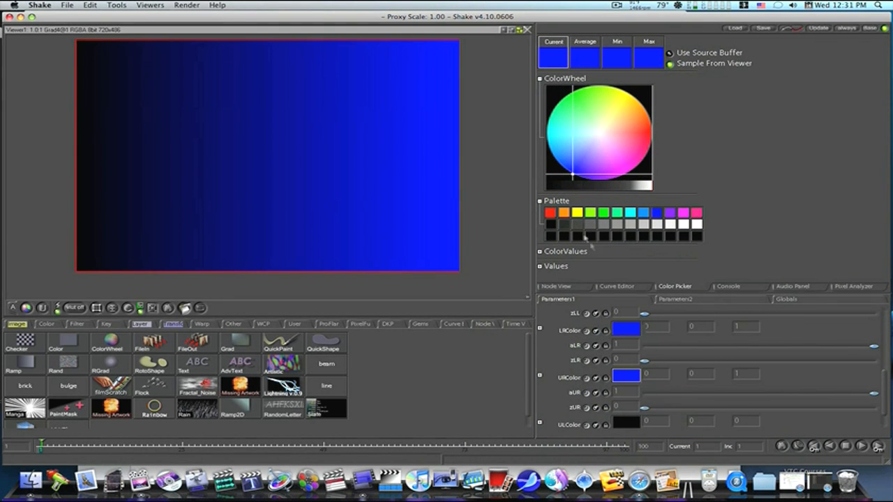
pyautogui.click(552, 224)
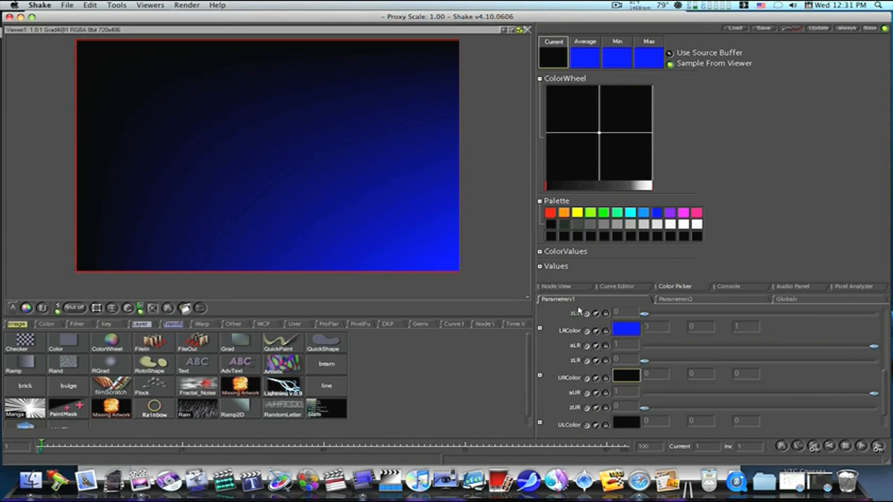
pyautogui.click(657, 214)
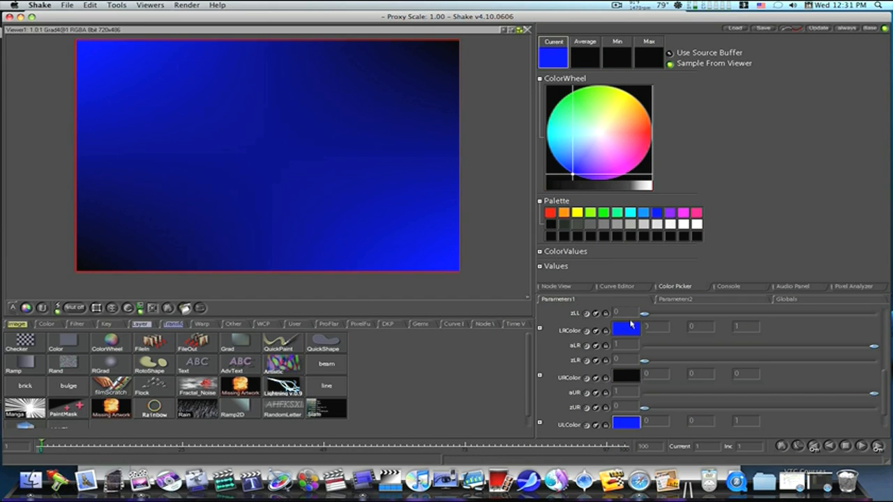
# Step: Darken the gradient's lower-right blue to 0.295 and upper-left blue to 0.27
pyautogui.moveTo(591, 186); pyautogui.dragTo(586, 187)
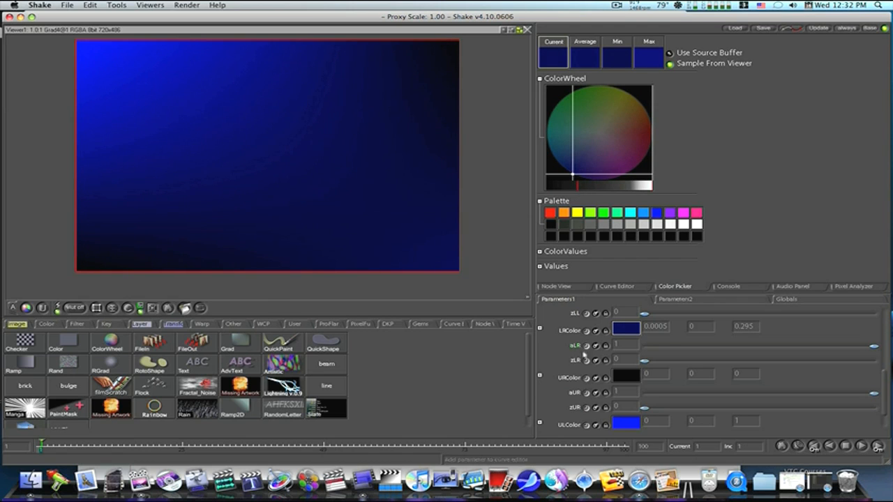
pyautogui.click(625, 422)
pyautogui.moveTo(607, 186); pyautogui.dragTo(576, 186)
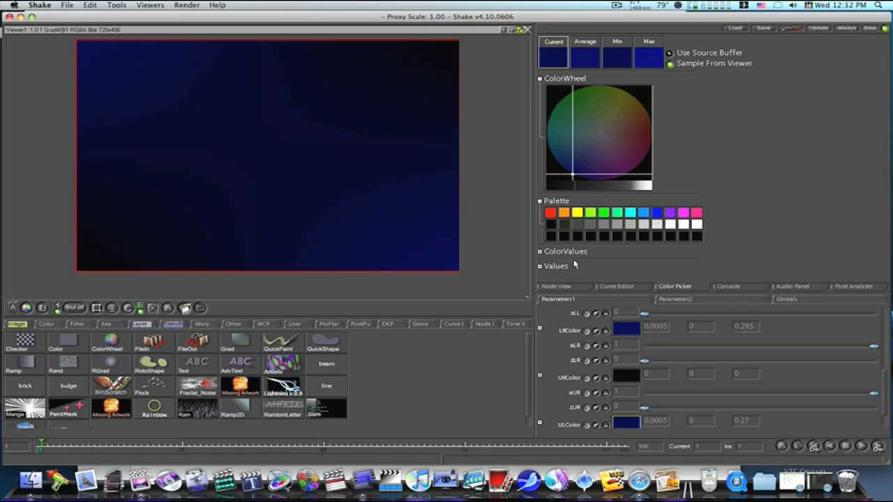
pyautogui.click(572, 286)
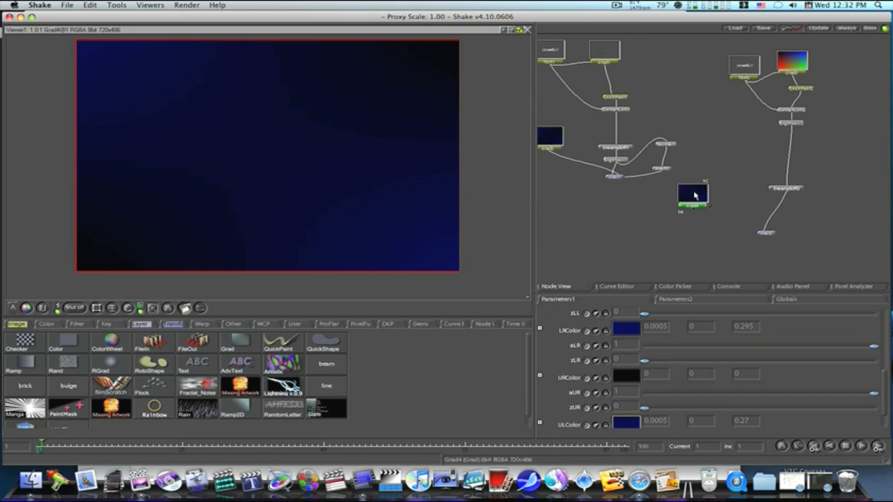
# Step: Connect the Grad node to the Over node's background input and preview the composite along the timeline
pyautogui.moveTo(691, 196); pyautogui.dragTo(726, 163)
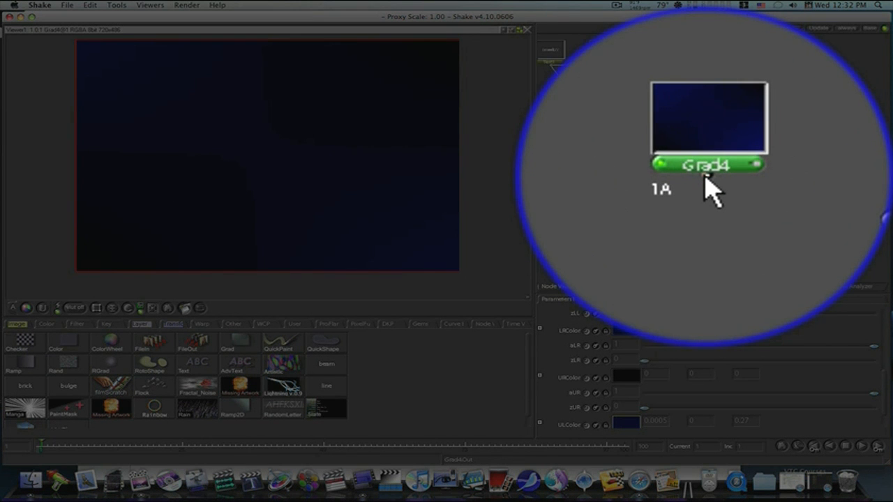
pyautogui.moveTo(724, 178); pyautogui.dragTo(766, 230)
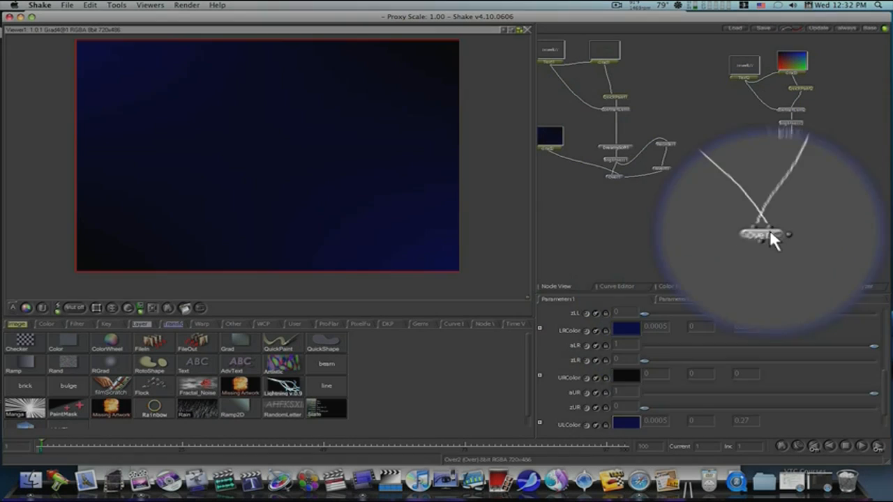
pyautogui.doubleClick(766, 234)
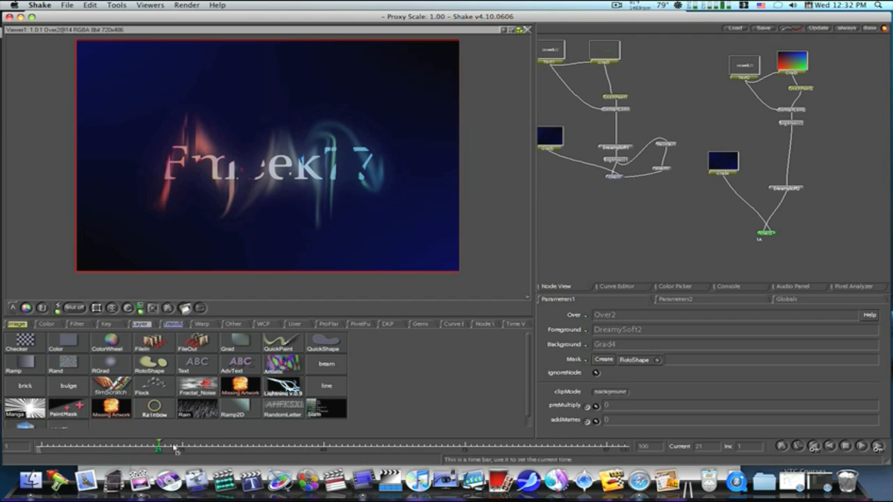
pyautogui.click(50, 447)
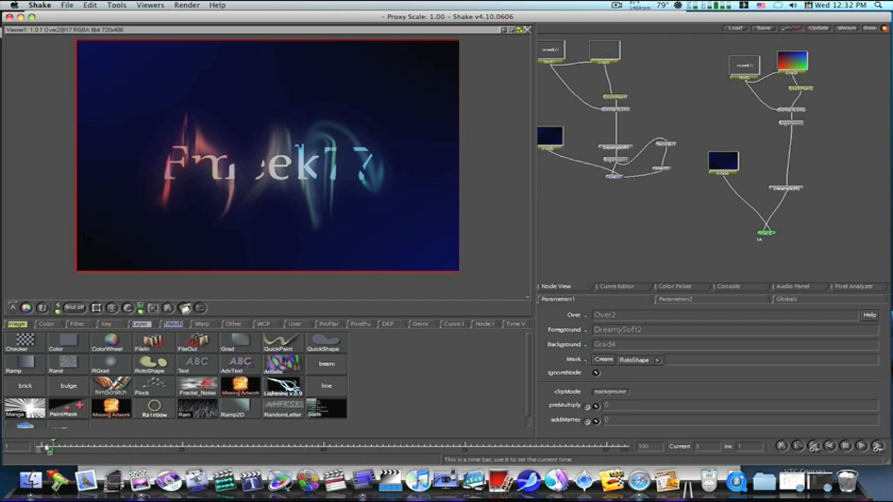
pyautogui.click(41, 448)
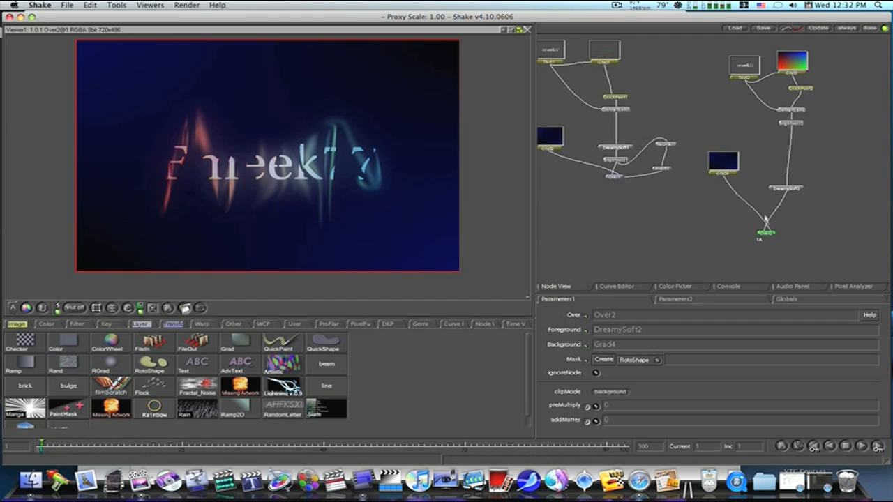
# Step: Insert a Reorder node after the DreamySoft2 node
pyautogui.moveTo(792, 192); pyautogui.dragTo(799, 182)
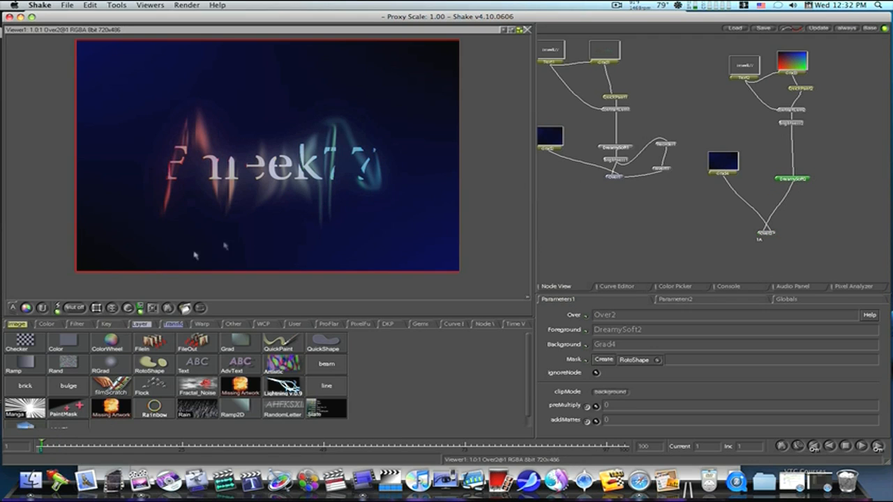
pyautogui.click(46, 324)
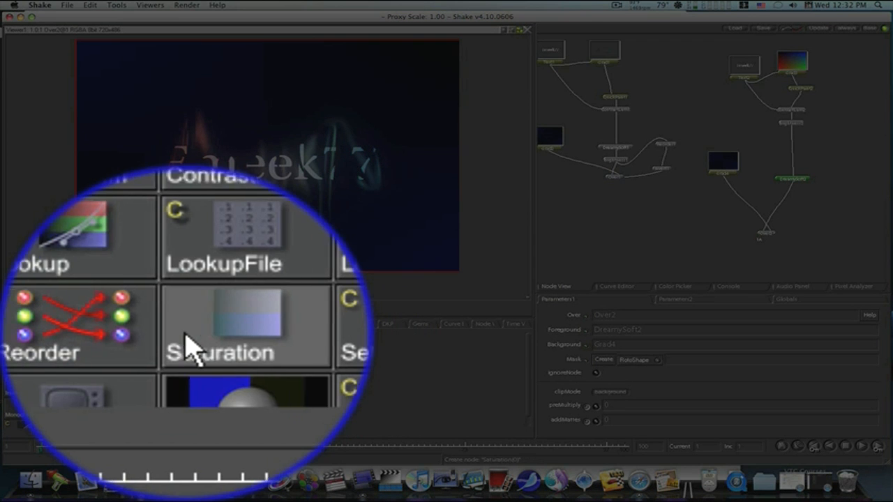
pyautogui.click(192, 346)
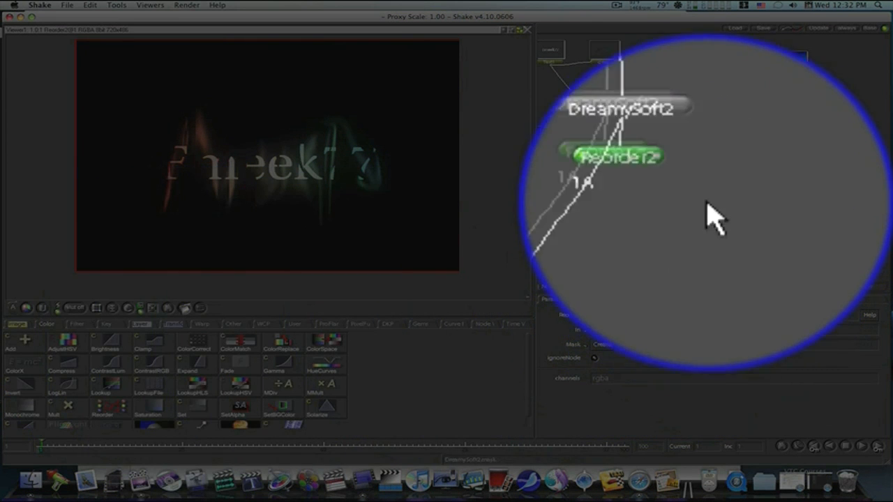
pyautogui.moveTo(706, 193); pyautogui.dragTo(734, 197)
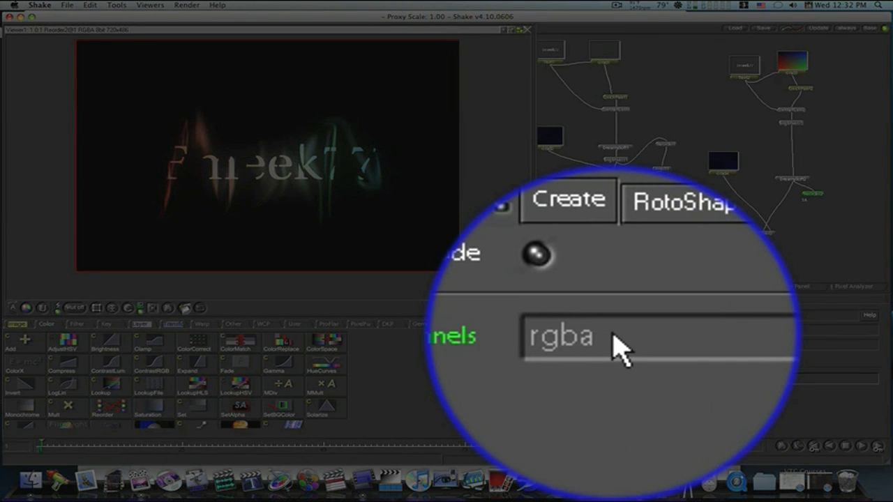
# Step: Set the Reorder node's channels to llll
pyautogui.doubleClick(620, 346)
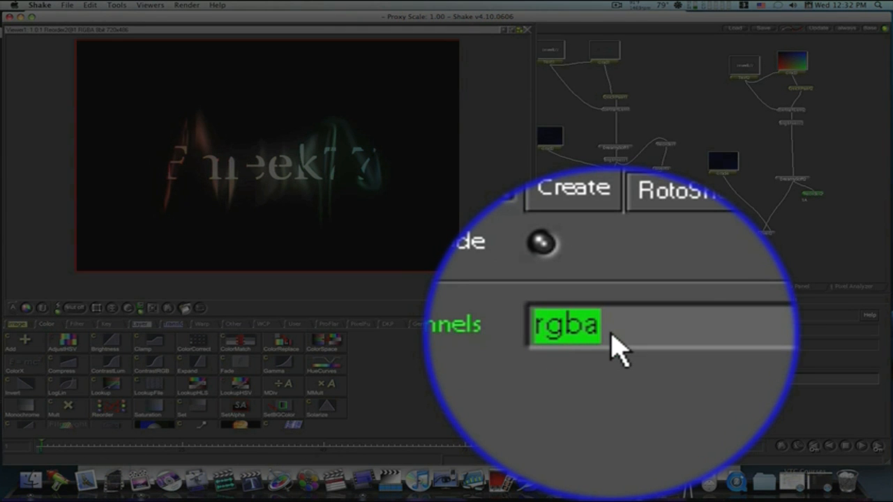
pyautogui.write('llll')
pyautogui.press('Return')
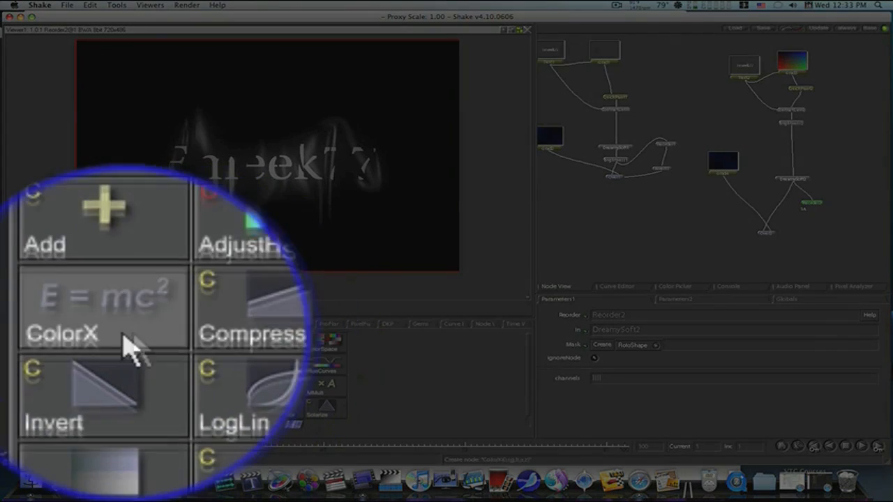
# Step: Add an Invert node after the Reorder node and connect it to the Over node's mask input
pyautogui.click(23, 386)
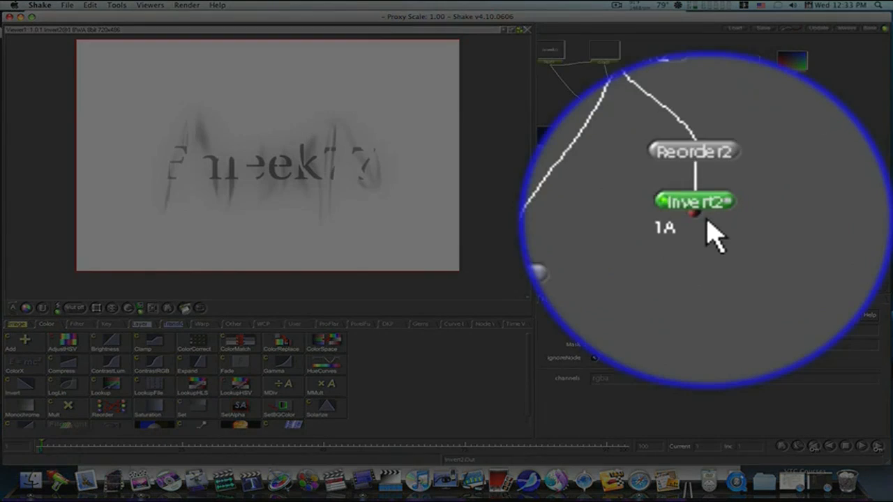
pyautogui.moveTo(706, 221); pyautogui.dragTo(767, 238)
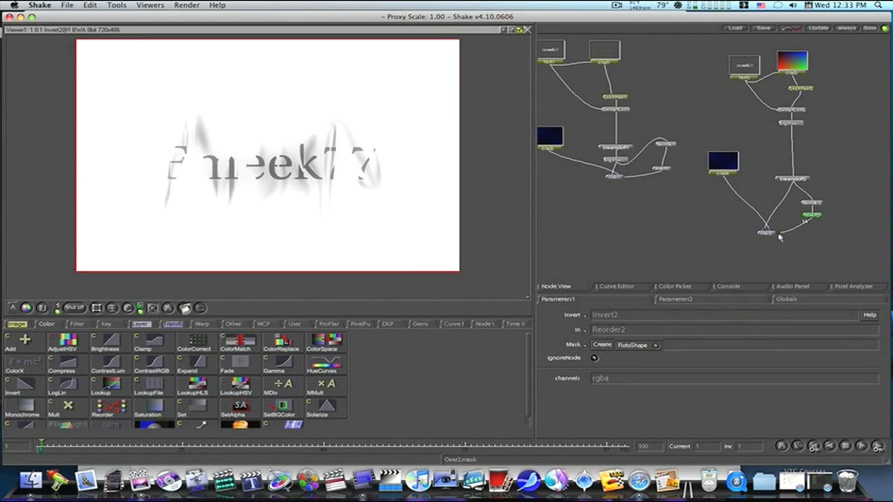
# Step: View the Over node's composite and scrub through the first frames of the timeline
pyautogui.doubleClick(767, 234)
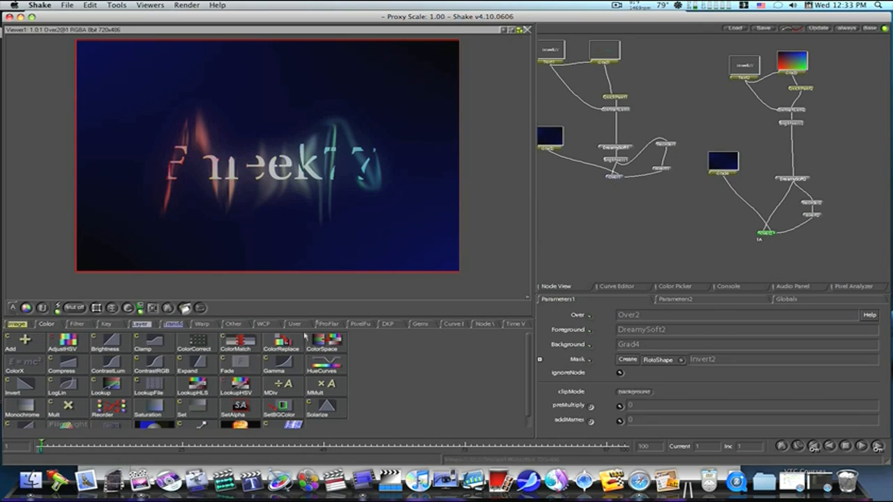
pyautogui.moveTo(83, 447); pyautogui.dragTo(70, 449)
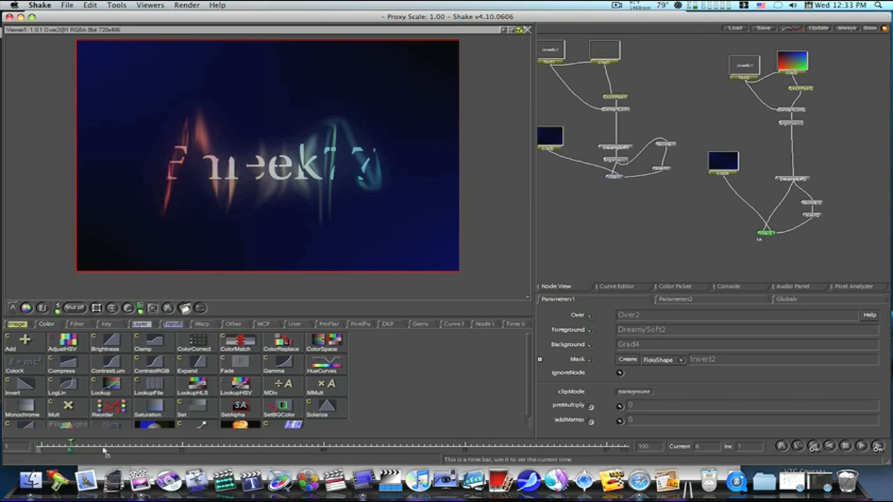
pyautogui.click(195, 449)
pyautogui.click(44, 449)
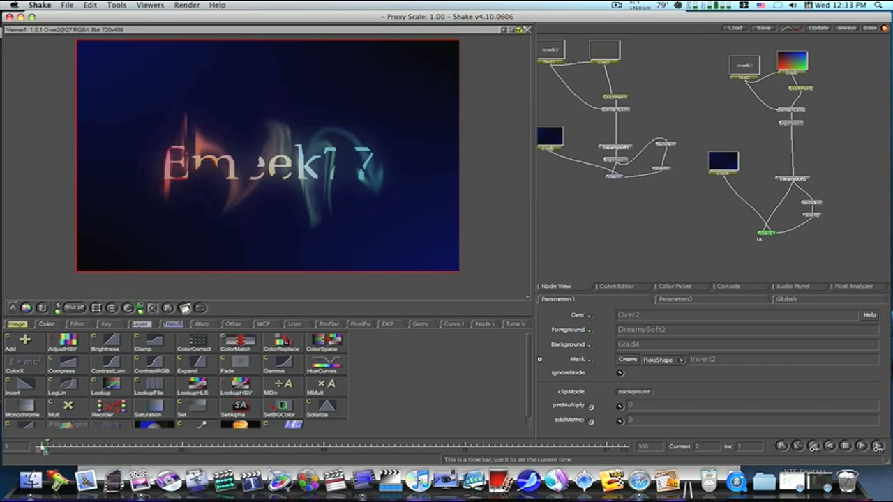
pyautogui.click(40, 449)
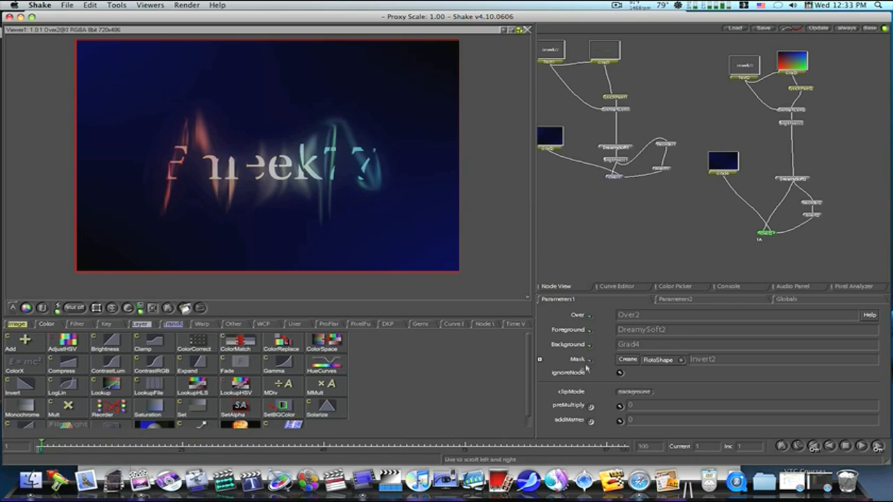
# Step: Open the Globals parameters and launch a flipbook of the currently viewed Over node
pyautogui.click(788, 300)
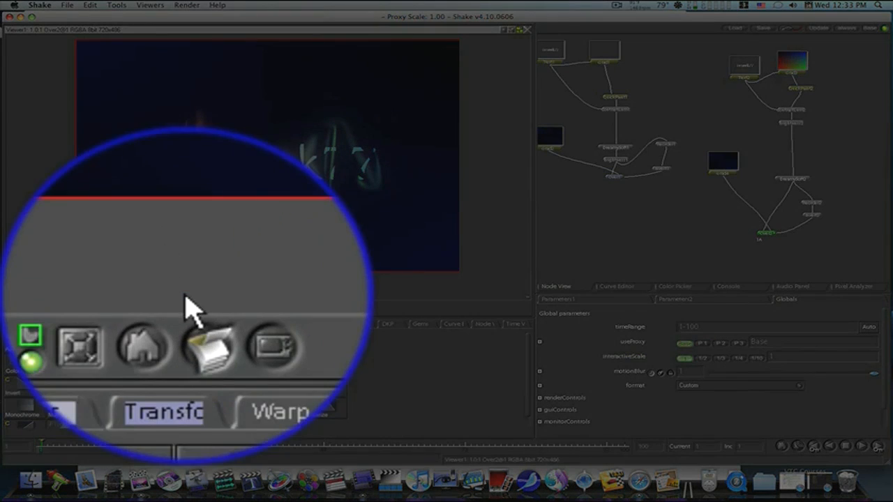
pyautogui.click(185, 308)
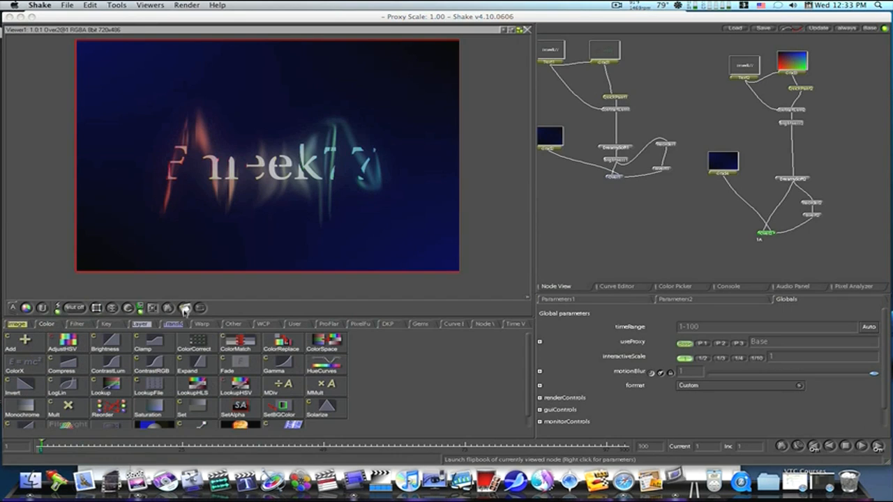